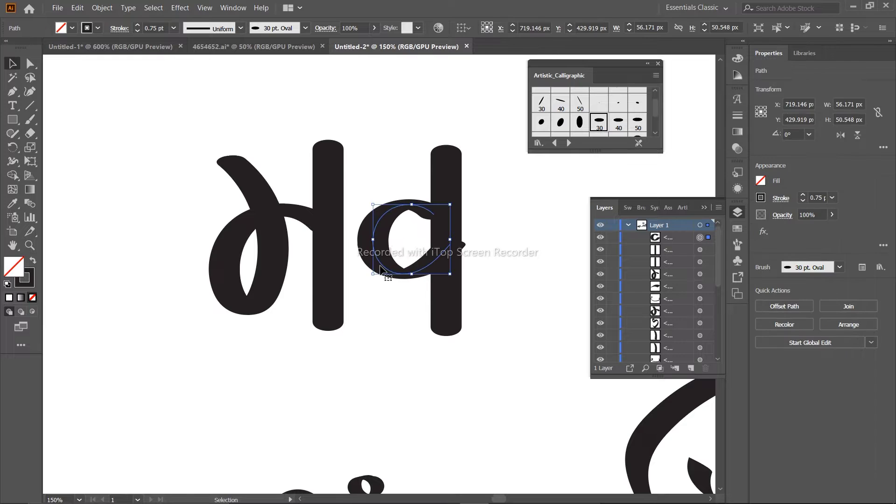
- Replace the bowl of the second letter with a new Paintbrush stroke using the 30 pt. Oval brush
key(Delete)
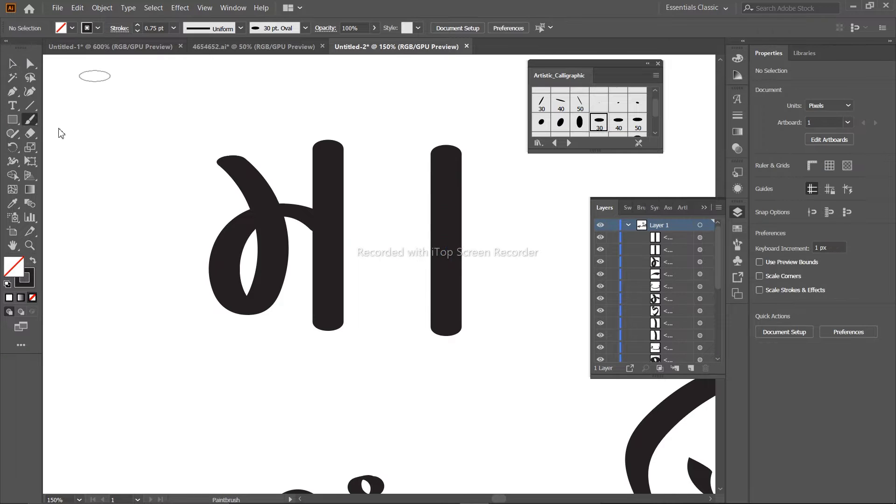
key(ctrl+z)
drag(430, 202, 386, 201)
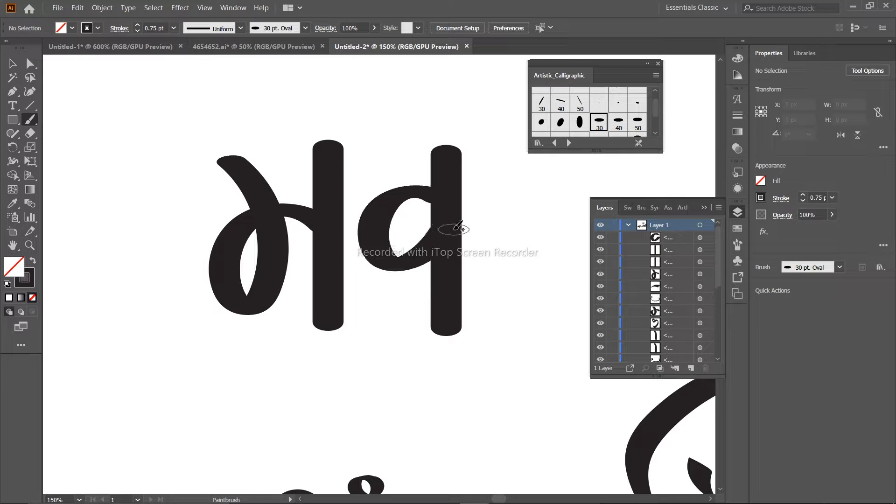
- Try several tails from the second letter's stem, including a long swash sweeping beneath both letters, undoing each attempt
drag(458, 228, 513, 303)
key(ctrl+z)
drag(474, 230, 541, 303)
key(ctrl+z)
drag(461, 225, 376, 334)
key(ctrl+z)
key(ctrl+z)
mouse_move(462, 224)
mouse_down()
mouse_move(375, 334)
mouse_move(64, 236)
mouse_up()
key(ctrl+z)
key(ctrl+z)
drag(462, 226, 138, 211)
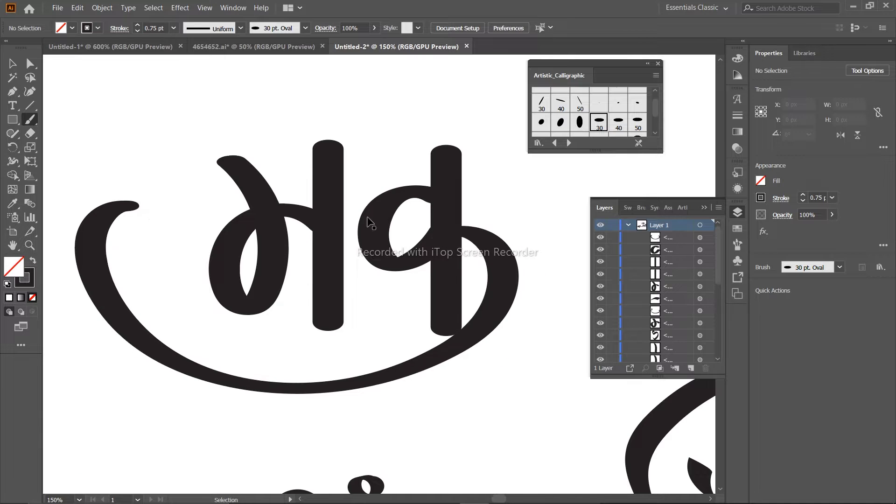
key(ctrl+z)
- Try shorter hooked tails curling from the second letter's stem back beneath it, and undo the strokes
mouse_move(462, 226)
mouse_down()
mouse_move(359, 401)
mouse_move(248, 326)
mouse_move(366, 300)
mouse_up()
key(ctrl+z)
key(ctrl+z)
mouse_move(461, 245)
mouse_down()
mouse_move(522, 258)
mouse_move(436, 314)
mouse_up()
key(ctrl+z)
mouse_move(462, 226)
mouse_down()
mouse_move(372, 315)
mouse_move(369, 345)
mouse_up()
key(ctrl+z)
drag(426, 233, 369, 336)
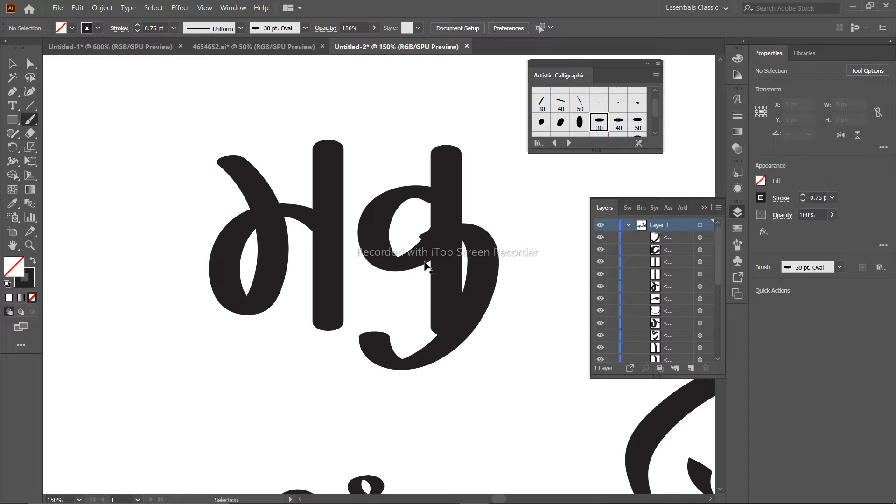
key(ctrl+z)
mouse_move(462, 226)
mouse_down()
mouse_move(513, 298)
mouse_move(359, 296)
mouse_move(355, 354)
mouse_move(420, 285)
mouse_up()
key(ctrl+z)
key(ctrl+z)
key(ctrl+z)
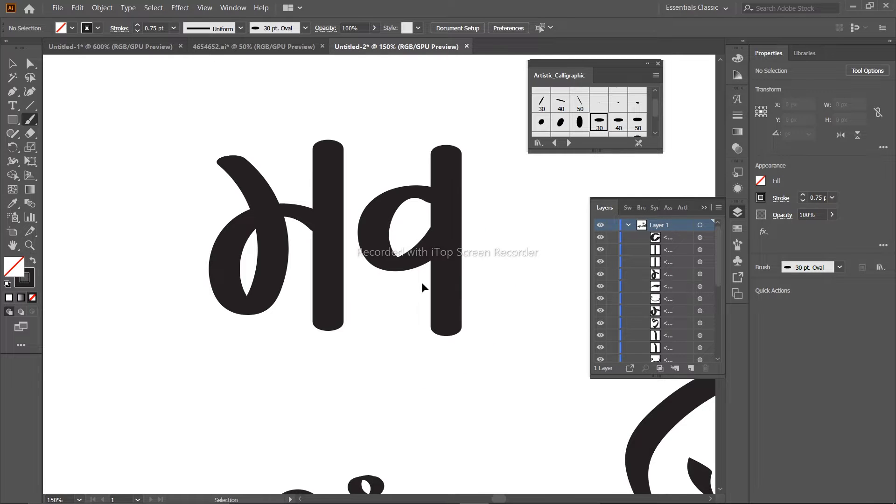
key(ctrl+z)
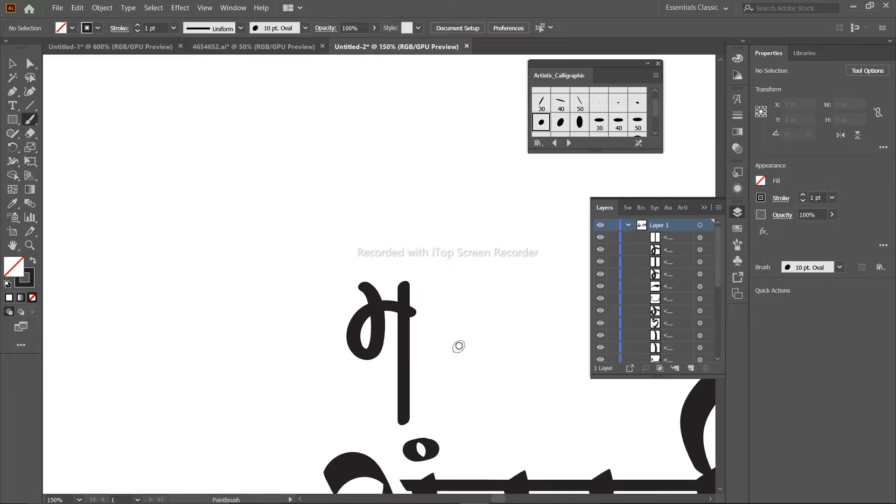
- Try a vertical stem beside म with the 10 pt. Oval brush, shift it closer, and undo both changes
key(z)
click(459, 346)
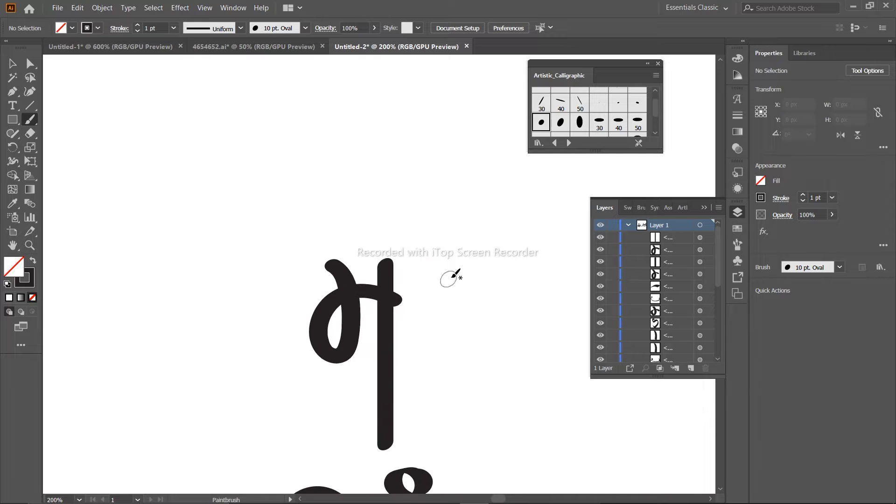
click(431, 269)
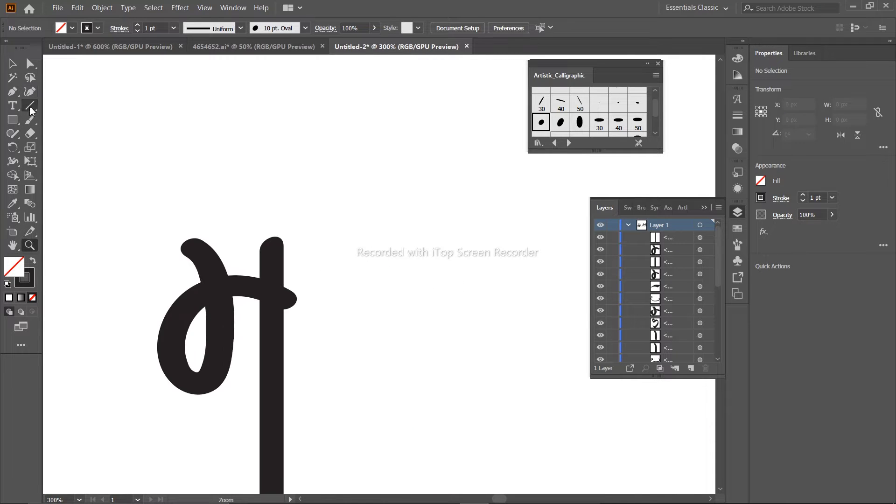
click(30, 119)
scroll(345, 272, down, 1)
key(ctrl+z)
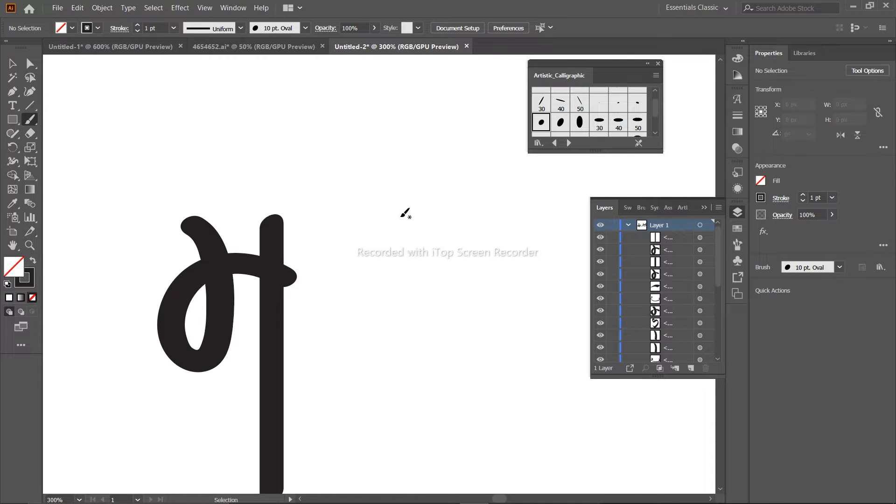
key(ctrl+z)
drag(421, 212, 410, 424)
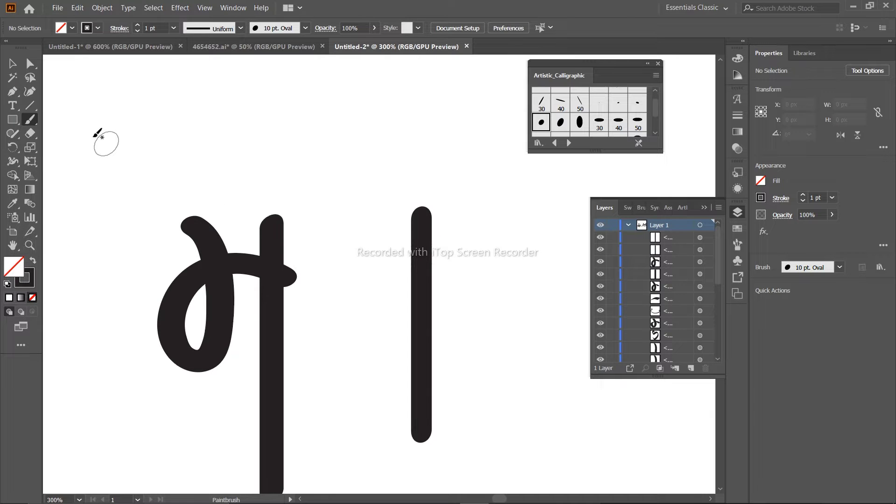
key(v)
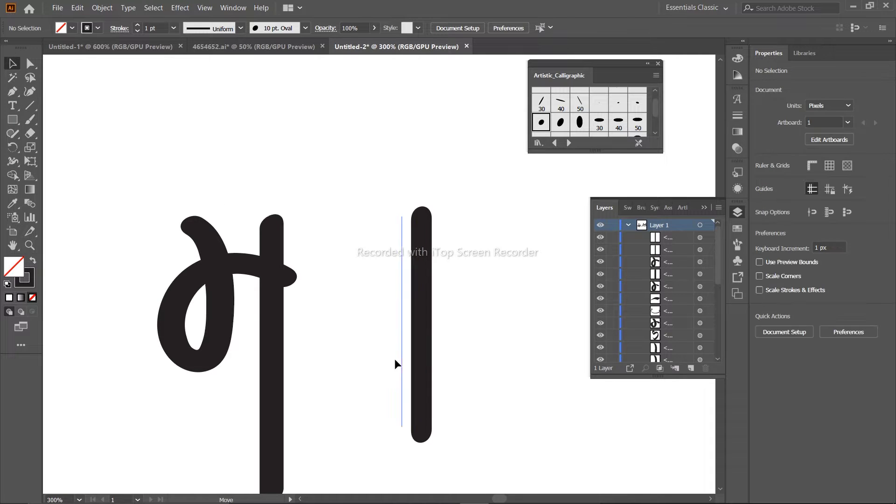
drag(395, 359, 389, 360)
key(ctrl+z)
key(ctrl+z)
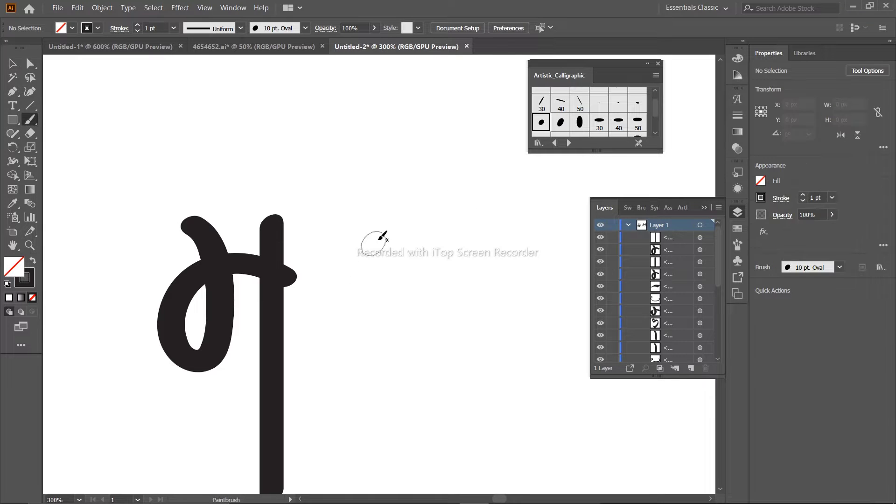
- Try shorter vertical stem strokes beside म with the Paintbrush and undo them
drag(392, 226, 395, 424)
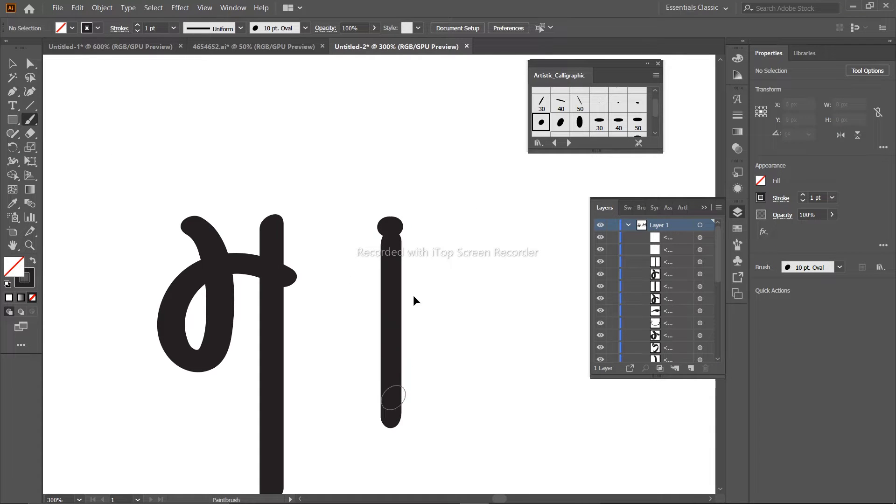
drag(388, 246, 394, 228)
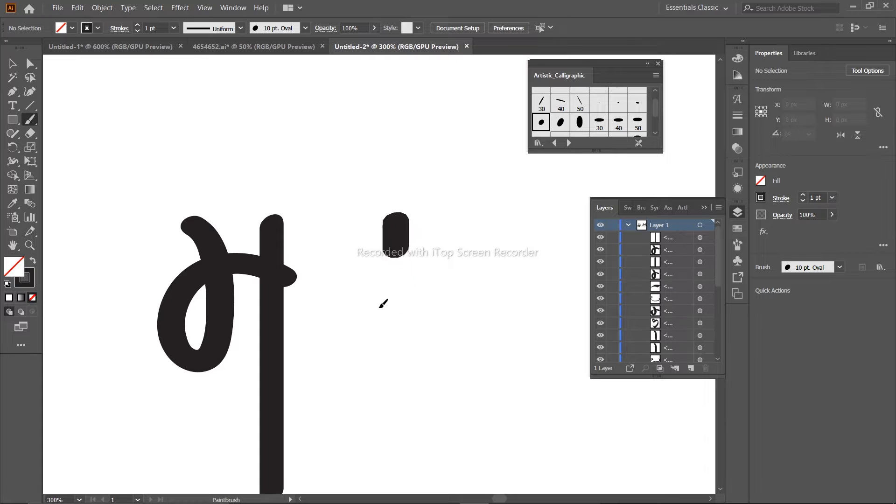
key(ctrl+z)
key(ctrl+z)
key(ctrl+z)
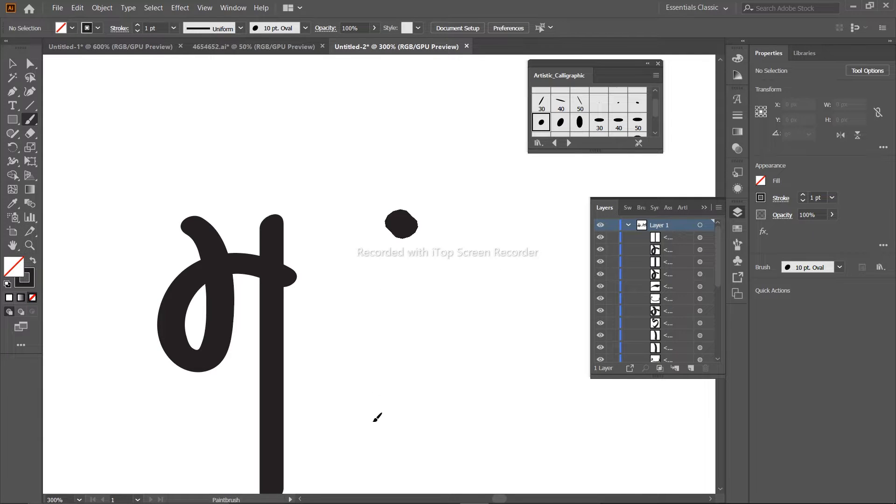
- Paint two parallel vertical strokes beside म with the 10 pt. Oval brush and delete the one nearer the letter
drag(397, 243, 397, 417)
drag(457, 231, 457, 418)
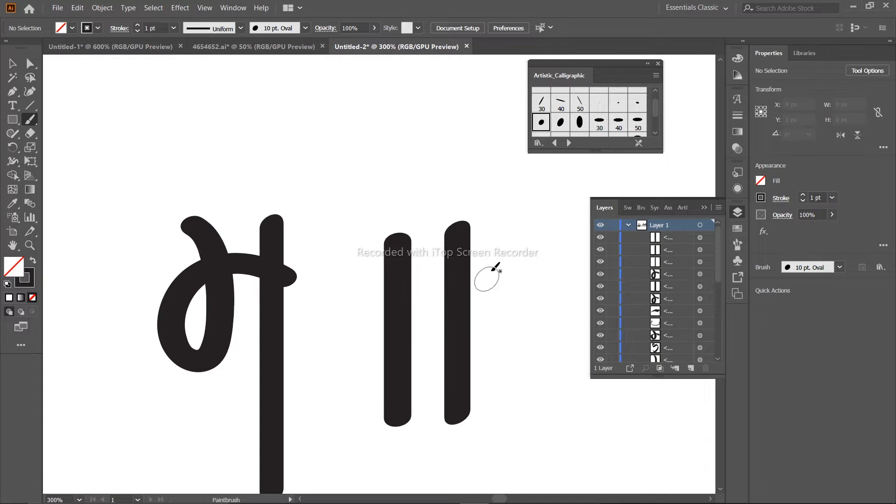
click(13, 63)
click(385, 343)
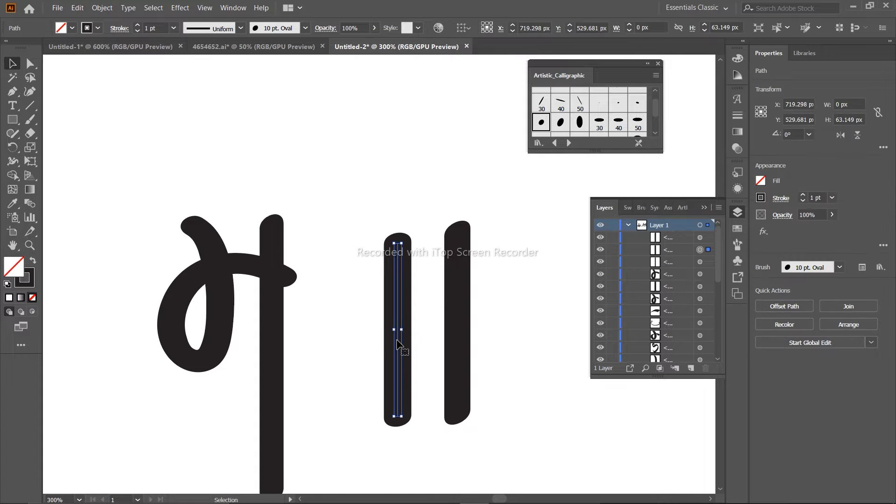
key(Delete)
- Move the remaining vertical stroke closer to म and deselect it
drag(377, 323, 399, 318)
click(471, 314)
click(432, 359)
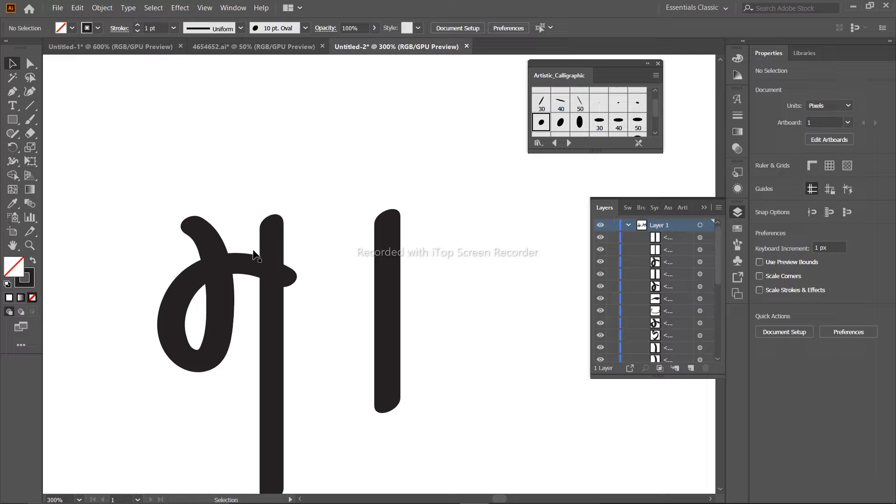
- Paint the bowl and right-hand loop of क across the vertical stem with the 10 pt. Oval brush
click(30, 122)
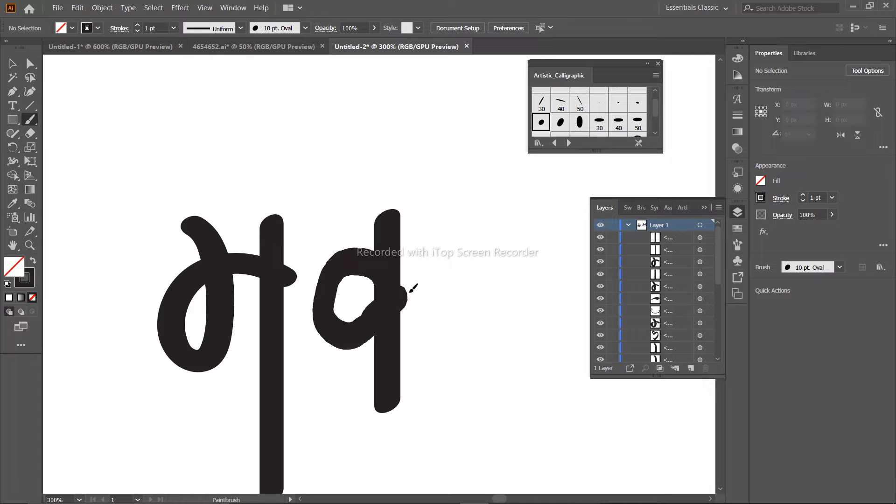
mouse_move(410, 292)
mouse_down()
mouse_move(446, 337)
mouse_move(396, 355)
mouse_up()
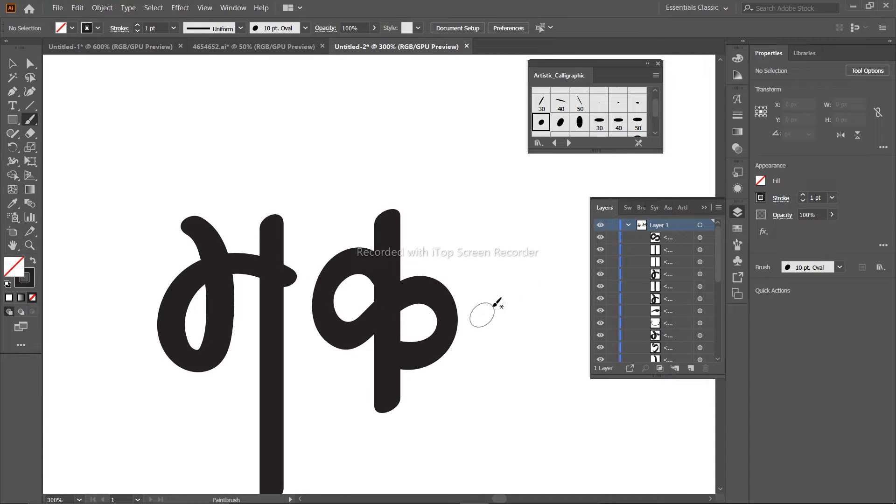
- Try several curved Paintbrush strokes for the letter र beside क, undoing each attempt
key(ctrl+z)
drag(527, 349, 441, 324)
mouse_move(409, 205)
mouse_down()
mouse_move(586, 361)
mouse_move(565, 385)
mouse_up()
key(ctrl+z)
drag(493, 327, 428, 322)
key(ctrl+z)
mouse_move(387, 191)
mouse_down()
mouse_move(506, 278)
mouse_move(400, 216)
mouse_move(391, 226)
mouse_up()
key(ctrl+z)
mouse_move(448, 218)
mouse_down()
mouse_move(428, 236)
mouse_move(579, 304)
mouse_up()
key(ctrl+z)
key(ctrl+z)
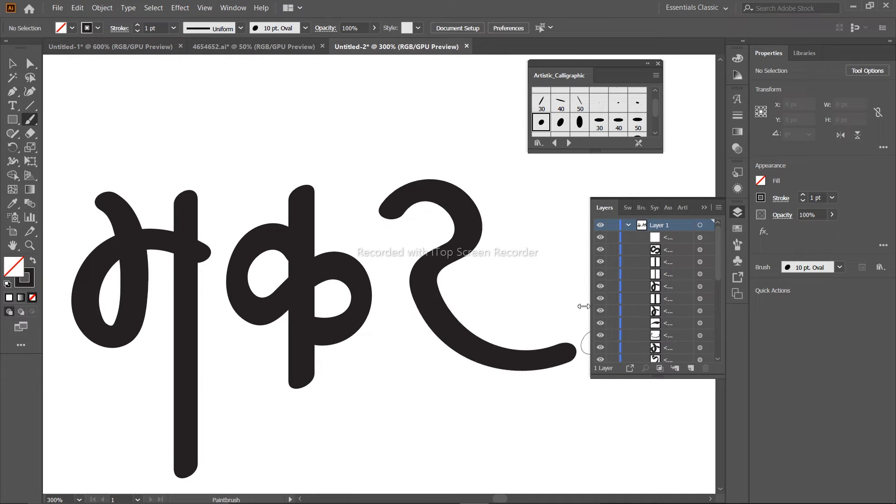
- Replace the last र stroke with one that has a long, low tail curling upward at its end
key(ctrl+z)
mouse_move(411, 218)
mouse_down()
mouse_move(433, 284)
mouse_move(625, 415)
mouse_up()
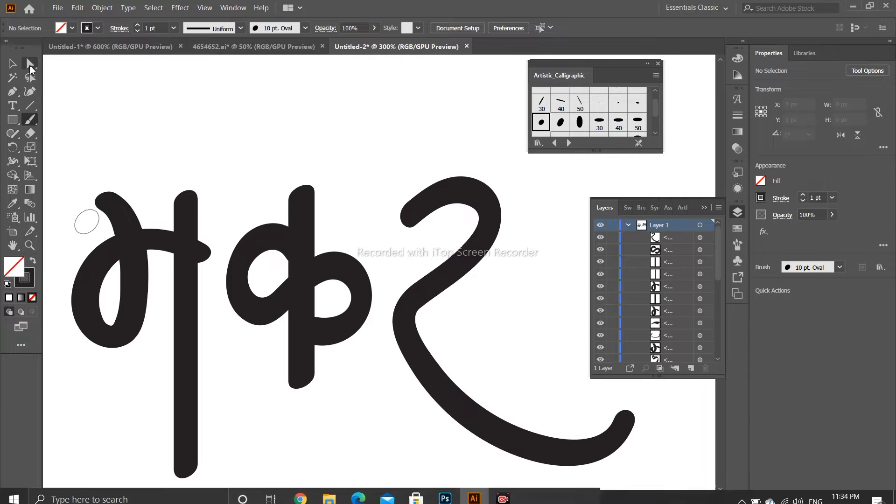
- Move the strokes of क slightly closer to म and shift र toward them
key(v)
drag(245, 174, 298, 339)
click(319, 418)
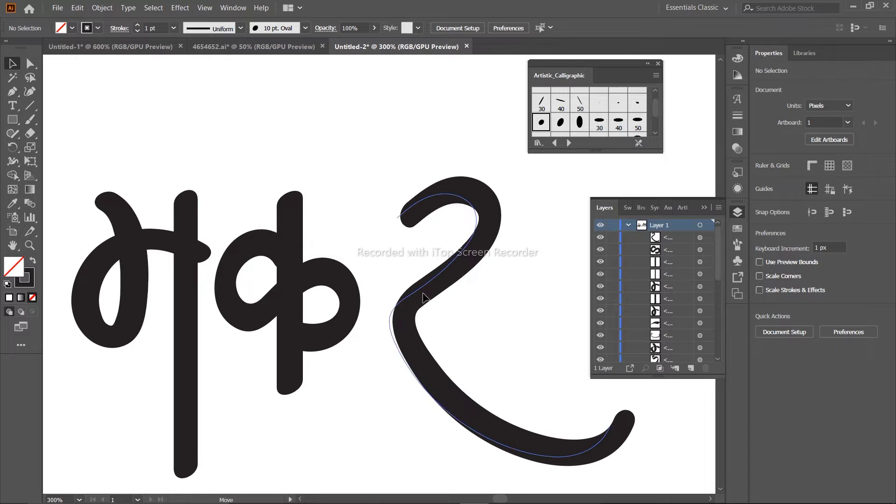
click(423, 297)
click(229, 383)
- Examine the complete lettering, with मकर above संक्रांती, in overview and close up
scroll(229, 347, down, 1)
key(super)
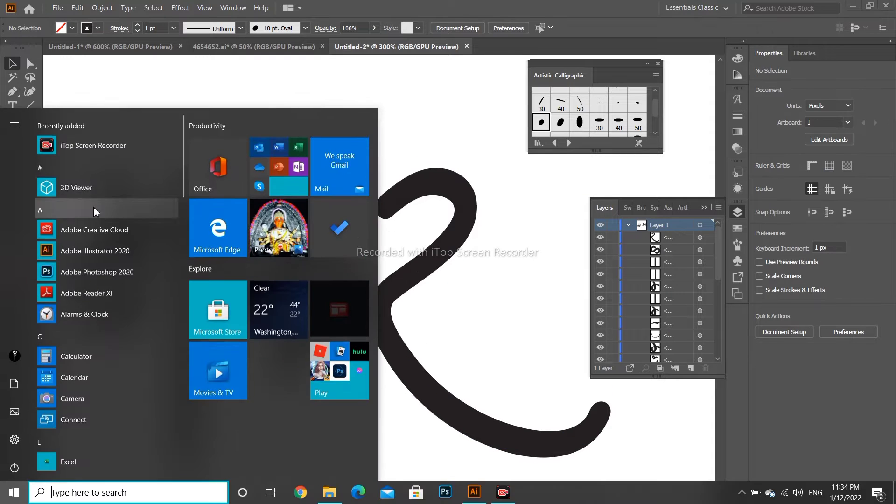
key(Escape)
scroll(326, 363, down, 1)
scroll(257, 345, down, 2)
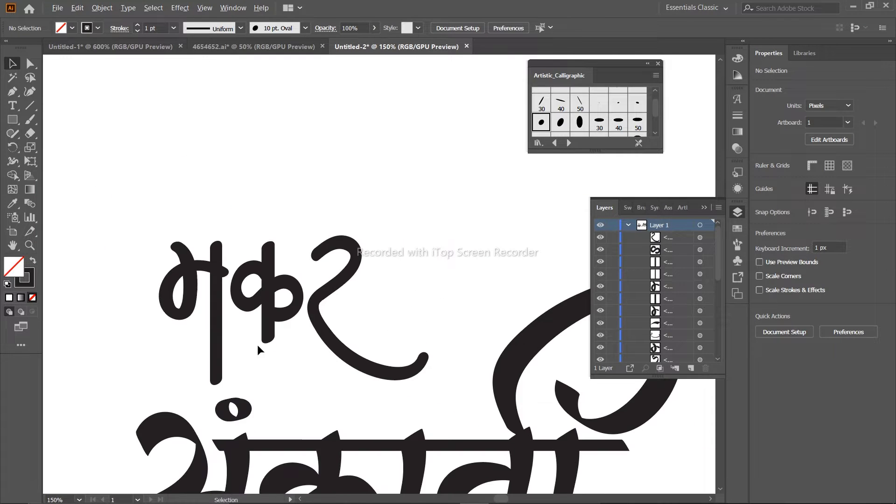
key(ctrl+0)
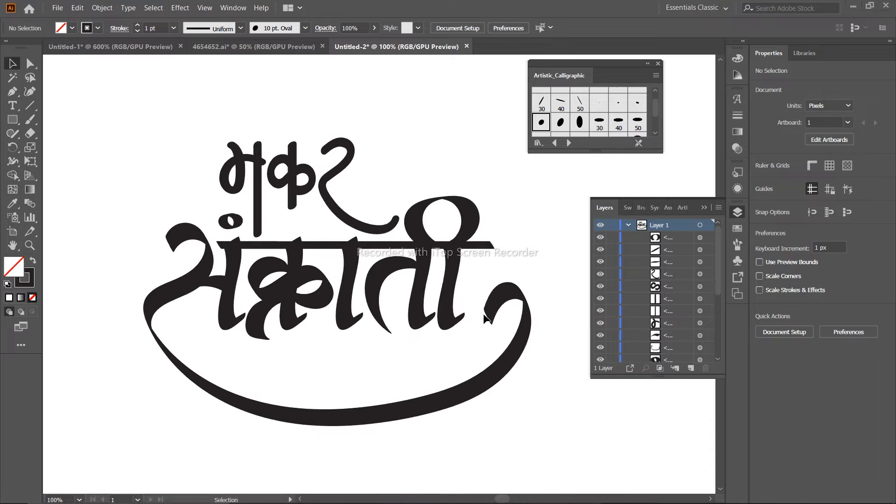
scroll(476, 310, up, 3)
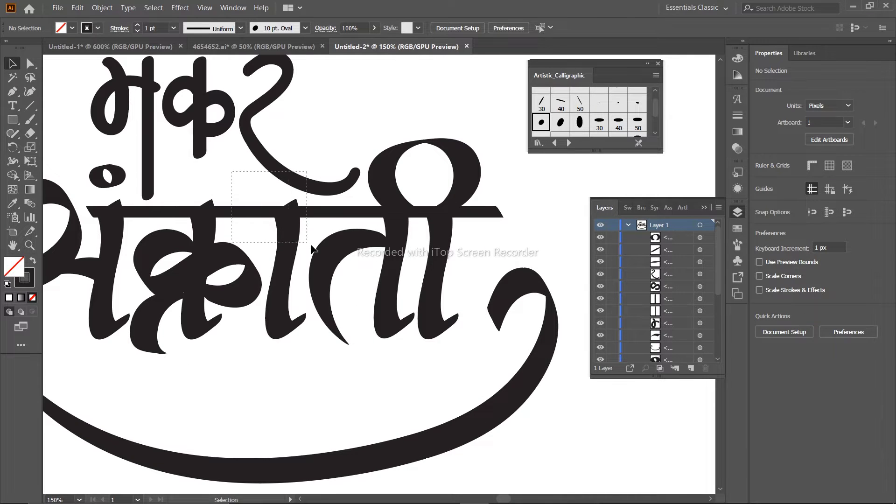
drag(311, 247, 433, 282)
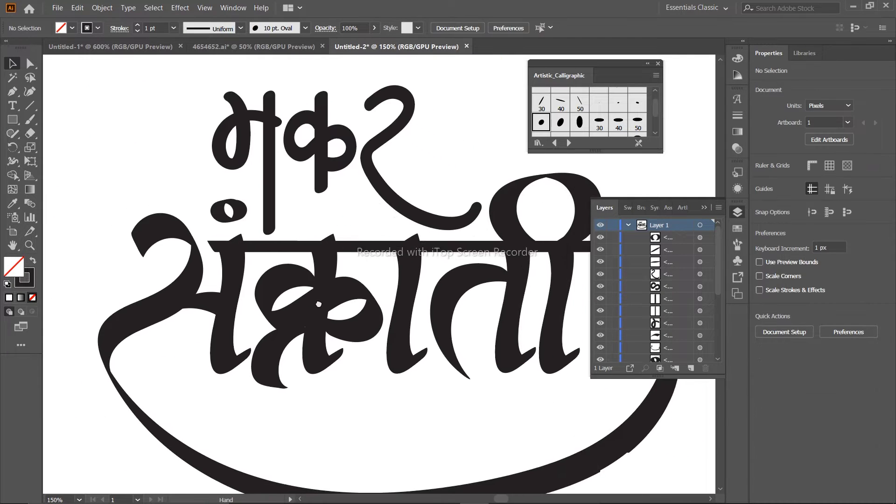
key(ctrl+0)
scroll(316, 299, up, 3)
- Move the floating Layers and Artistic_Calligraphic panels clear of the lettering
drag(691, 208, 708, 310)
drag(583, 63, 625, 74)
key(ctrl+0)
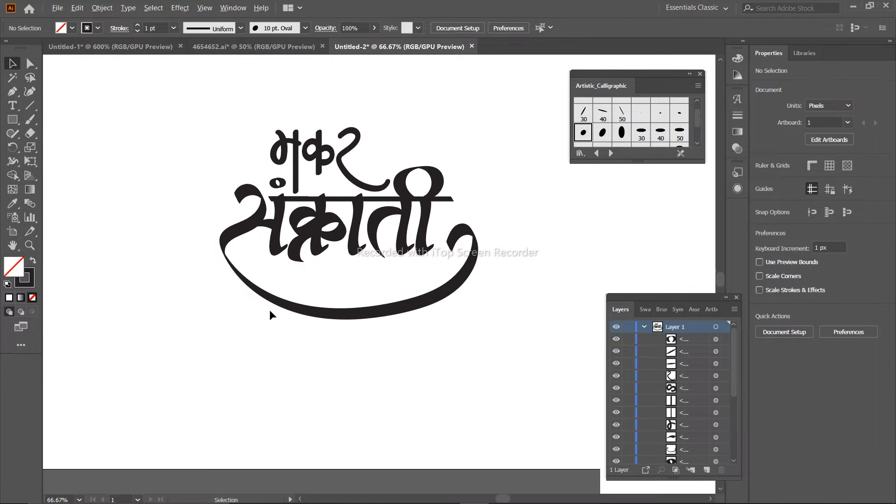
alt+scroll(270, 309, up, 1)
drag(210, 329, 189, 389)
scroll(340, 250, up, 5)
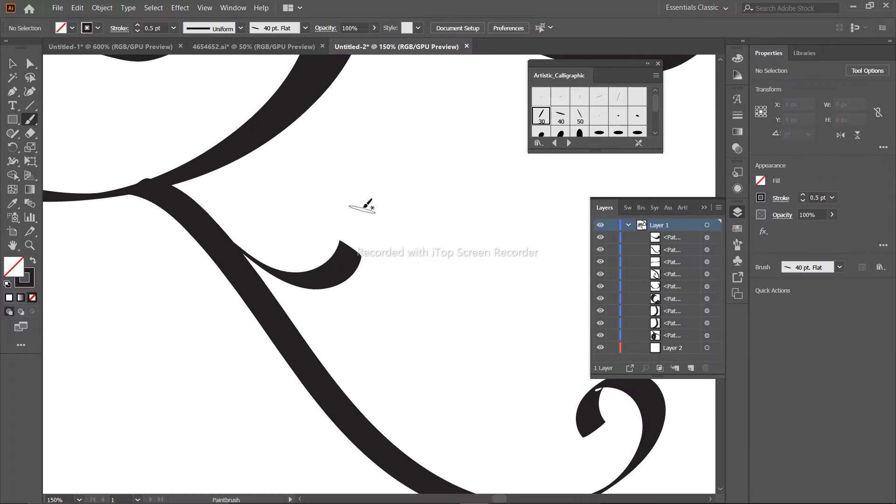
- Try a vertical stem at the end of the small hook with the 40 pt. Flat brush, undoing the strokes
mouse_move(362, 207)
mouse_down()
mouse_move(356, 340)
mouse_move(370, 336)
mouse_move(346, 292)
mouse_move(362, 335)
mouse_up()
key(ctrl+z)
key(ctrl+z)
key(ctrl+z)
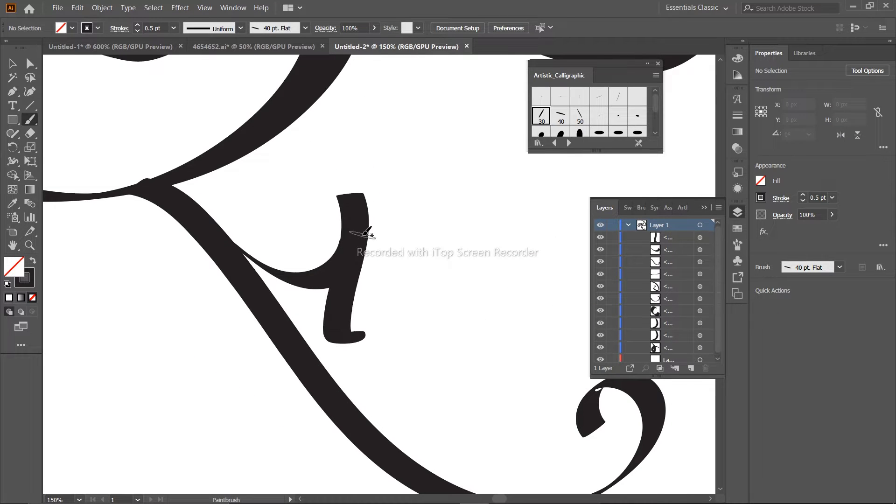
mouse_move(345, 99)
mouse_down()
mouse_move(405, 107)
mouse_move(388, 94)
mouse_move(394, 100)
mouse_move(359, 140)
mouse_up()
key(ctrl+z)
scroll(400, 114, up, 1)
scroll(406, 189, up, 2)
key(ctrl+z)
scroll(391, 202, up, 2)
key(ctrl+z)
scroll(392, 226, left, 1)
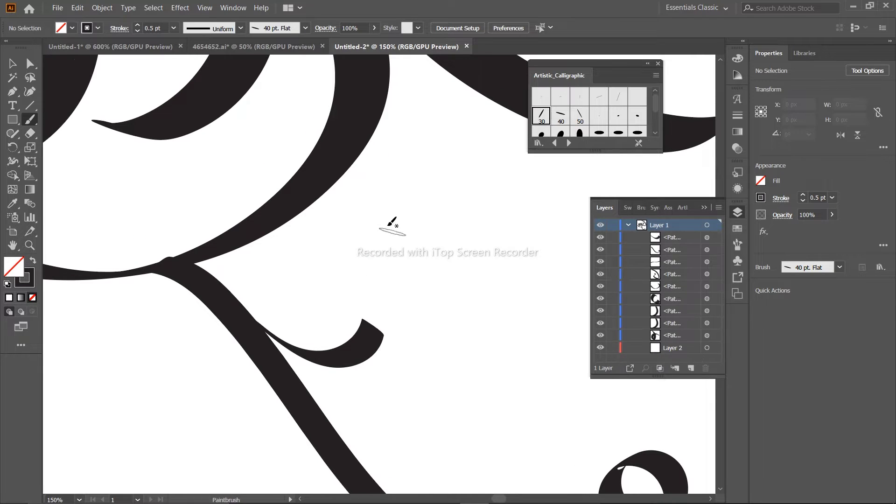
- Try the stem by the hook again at 200% zoom, add a small mark above it, and undo the strokes
right_click(393, 247)
click(411, 267)
scroll(405, 241, up, 1)
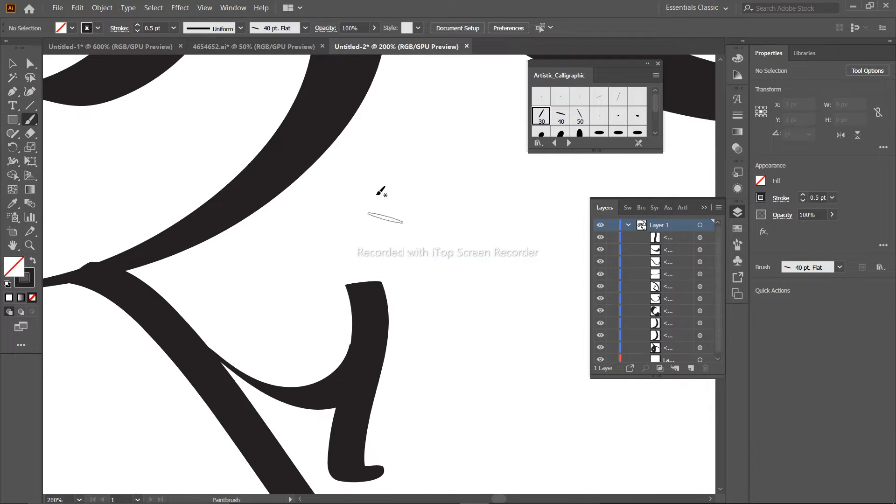
key(ctrl+z)
mouse_move(377, 177)
mouse_down()
mouse_move(377, 211)
mouse_move(400, 187)
mouse_move(361, 184)
mouse_move(406, 220)
mouse_move(376, 181)
mouse_up()
key(ctrl+z)
key(ctrl+z)
- Undo the small mark, the stem and the hook stroke beneath the मकर lettering
scroll(444, 324, down, 4)
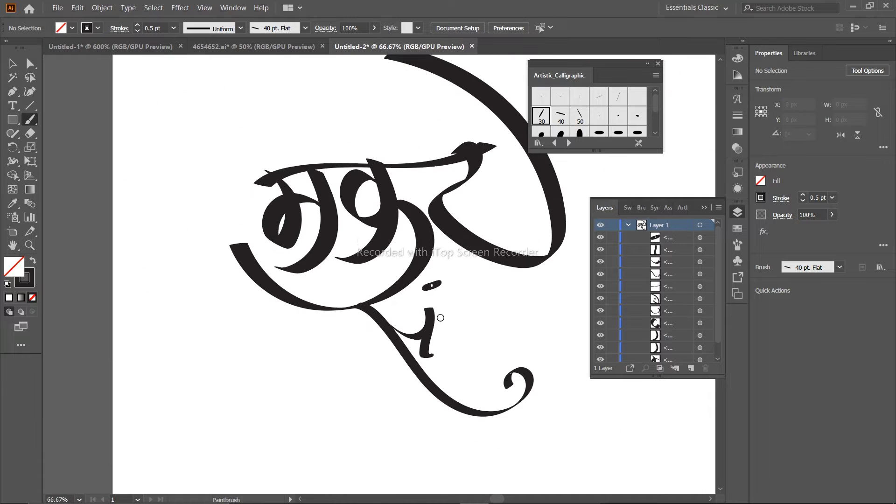
scroll(441, 422, up, 1)
key(ctrl+z)
key(ctrl+z)
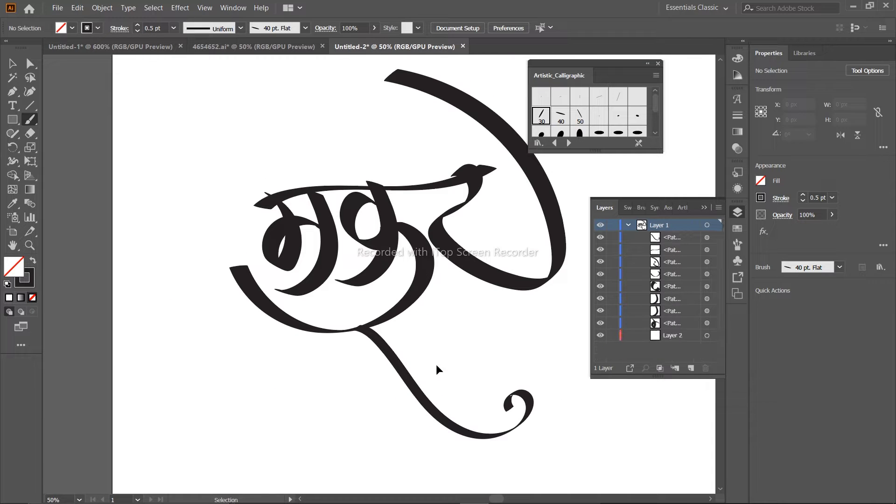
- Paint a short hook and a vertical stem off the long diagonal stroke beneath मकर with the 40 pt. Flat brush
scroll(436, 359, up, 1)
scroll(314, 370, up, 3)
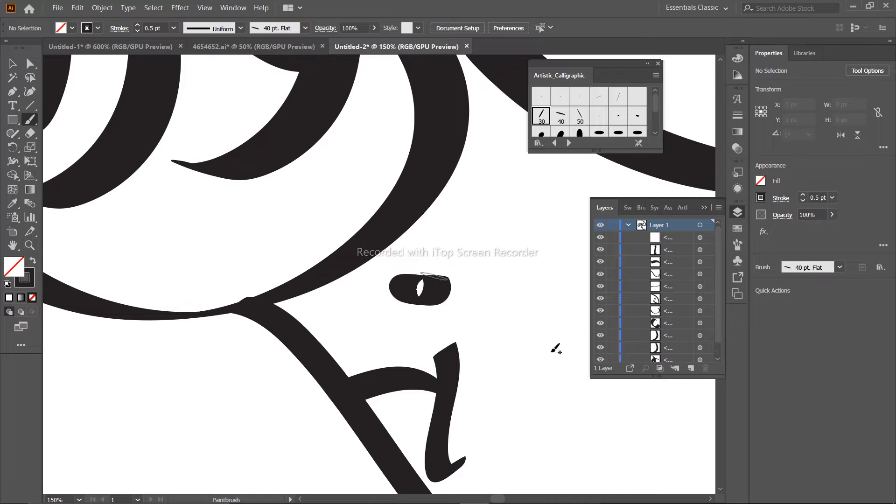
key(ctrl+z)
scroll(443, 354, up, 2)
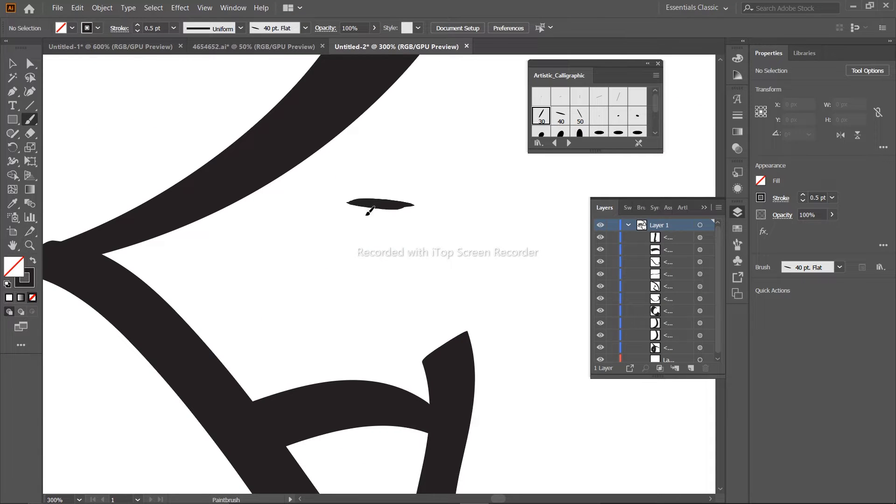
- Try a small oval dot above the new stem with the Paintbrush, undoing each attempt
mouse_move(368, 214)
mouse_down()
mouse_move(397, 252)
mouse_move(460, 222)
mouse_move(450, 199)
mouse_move(397, 202)
mouse_move(404, 237)
mouse_move(443, 197)
mouse_move(396, 237)
mouse_move(485, 212)
mouse_move(393, 186)
mouse_move(464, 240)
mouse_move(409, 198)
mouse_up()
key(ctrl+z)
key(ctrl+z)
key(ctrl+z)
mouse_move(467, 225)
mouse_down()
mouse_move(434, 196)
mouse_move(420, 196)
mouse_move(467, 205)
mouse_move(415, 201)
mouse_move(466, 215)
mouse_up()
key(ctrl+z)
key(ctrl+z)
key(ctrl+minus)
key(ctrl+minus)
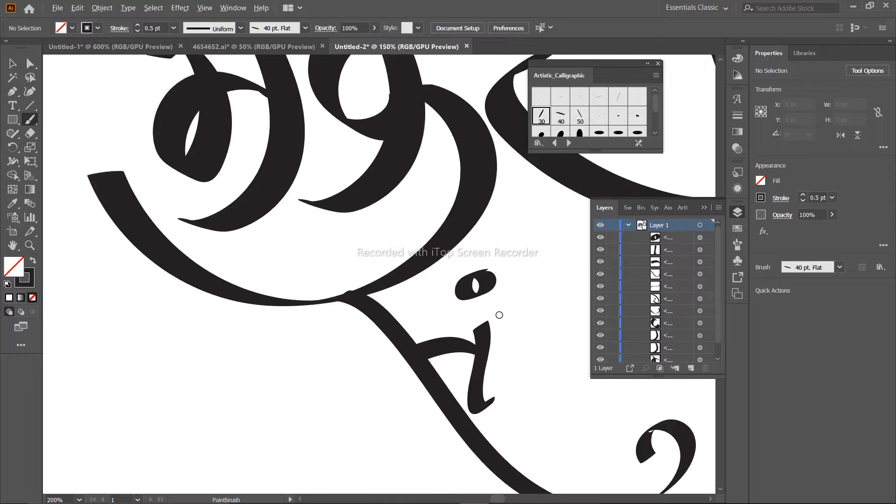
key(ctrl+minus)
key(ctrl+minus)
- Duplicate the vertical stem beside the hook, placing the copy a letter's width to its right
scroll(469, 345, up, 3)
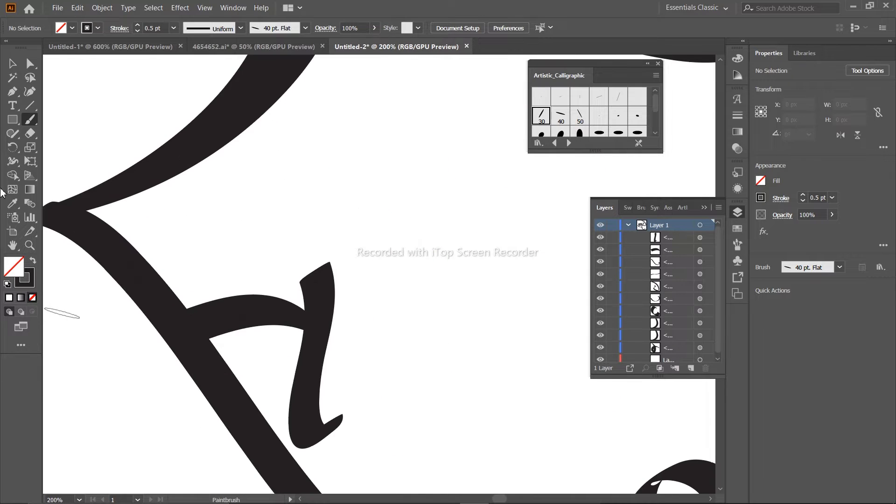
click(27, 66)
click(306, 375)
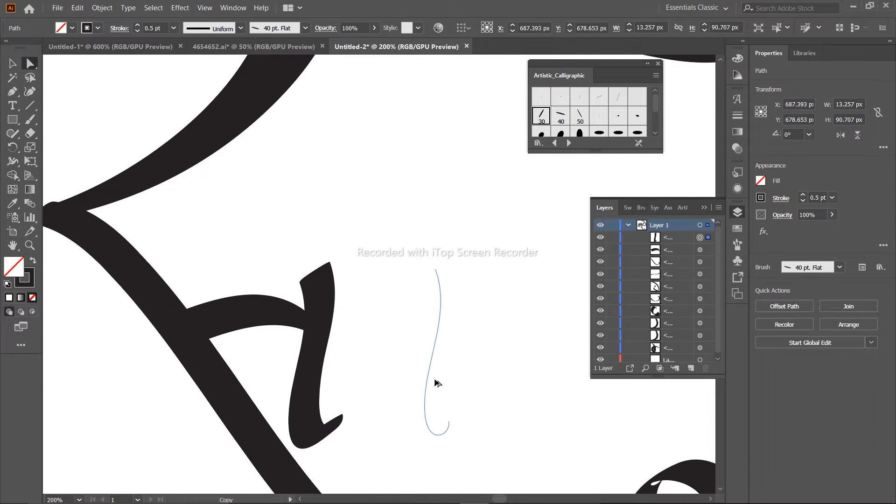
drag(437, 382, 444, 358)
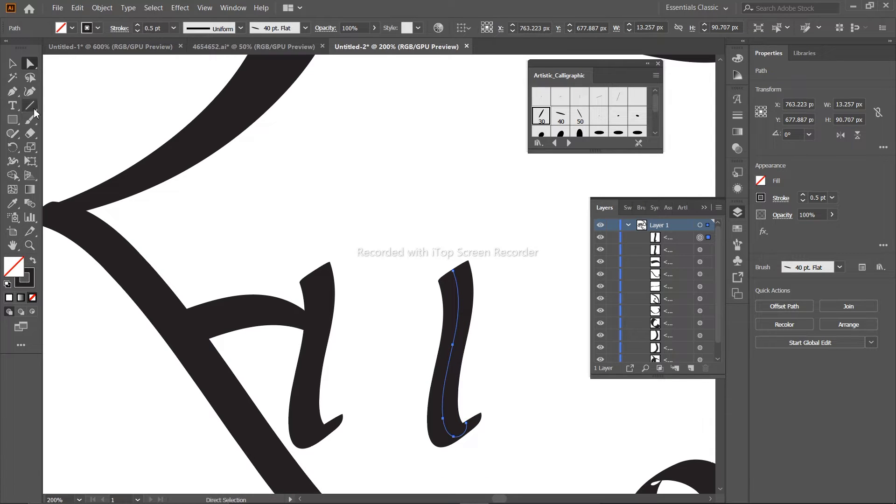
- Paint the figure-eight loop of क across the copied stem and a curved tail beneath it for क्र
mouse_move(428, 315)
mouse_down()
mouse_move(466, 280)
mouse_move(466, 360)
mouse_move(529, 319)
mouse_up()
key(ctrl+z)
mouse_move(446, 339)
mouse_down()
mouse_move(369, 401)
mouse_move(411, 380)
mouse_up()
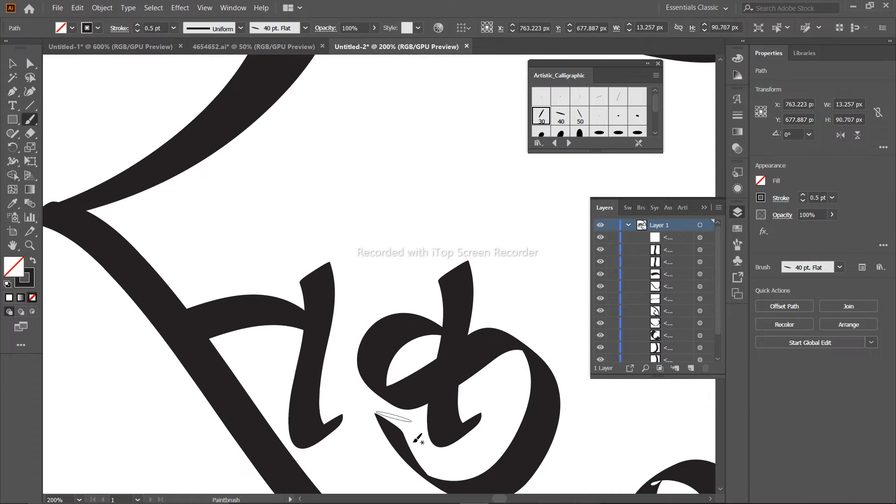
key(ctrl+z)
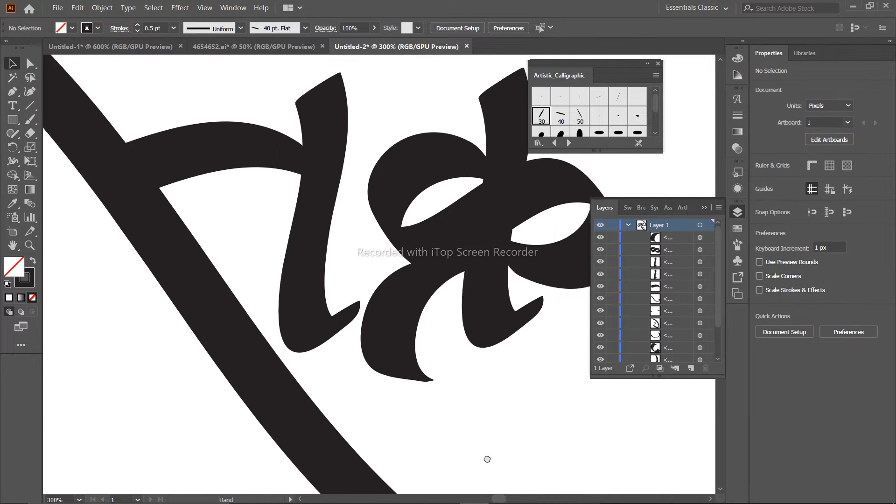
- Duplicate the क्र stem to the right of its loop as the following vowel stem, keeping the original in place
scroll(486, 462, up, 5)
key(a)
click(351, 384)
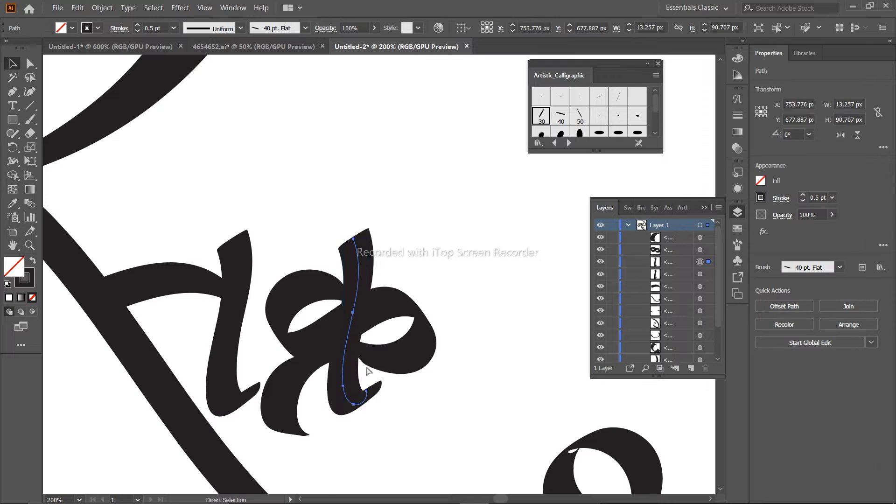
mouse_move(451, 404)
mouse_down()
mouse_move(456, 469)
mouse_move(430, 440)
mouse_up()
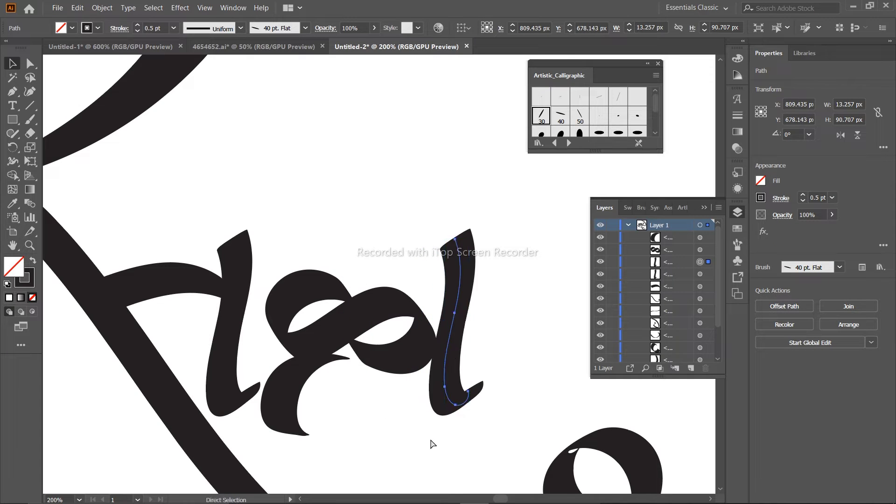
key(ctrl+z)
click(479, 400)
drag(473, 400, 473, 400)
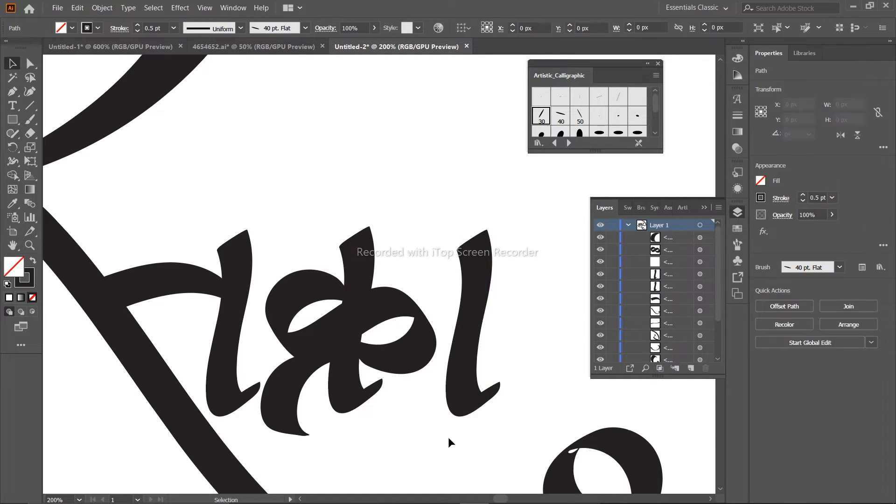
click(450, 440)
- Duplicate the vowel stem farther to the right, leaving a gap for the bowl of त
scroll(417, 373, right, 5)
scroll(416, 373, up, 2)
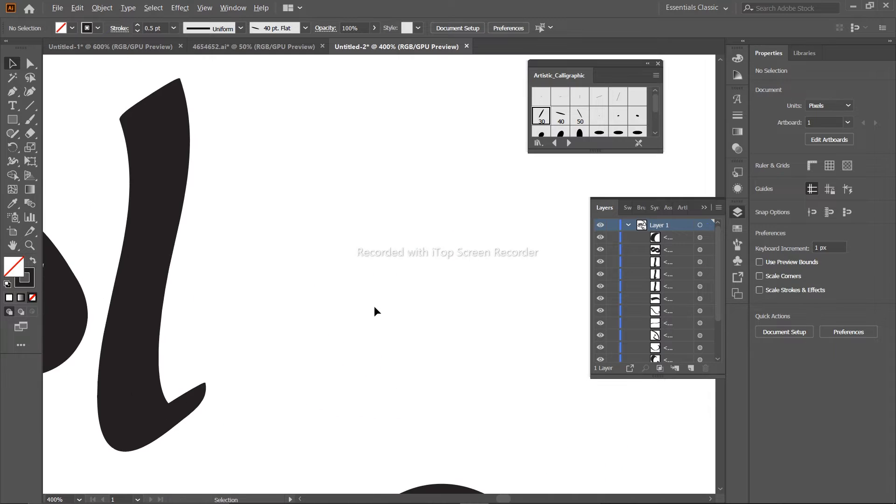
click(485, 309)
key(super)
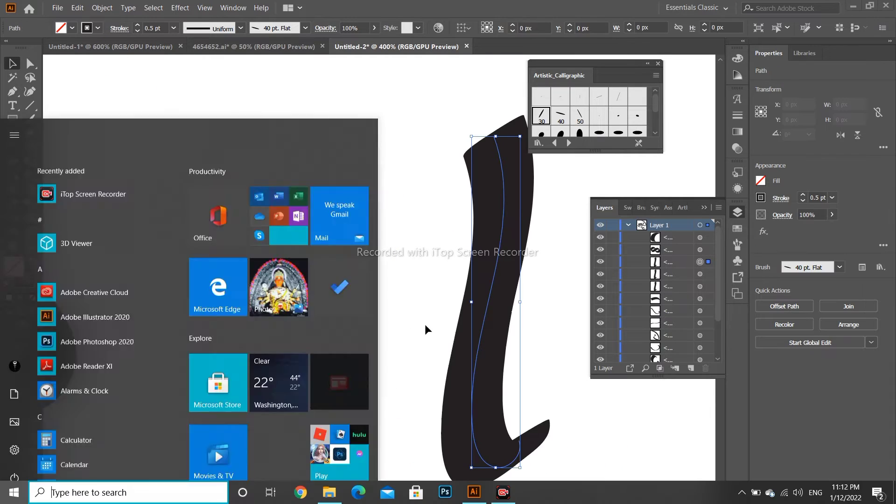
key(super)
scroll(420, 306, right, 10)
scroll(392, 308, down, 2)
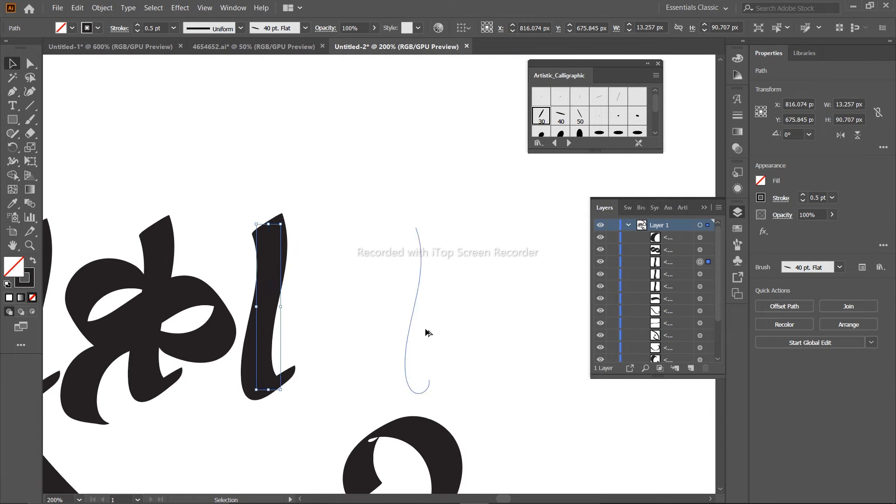
drag(418, 335, 418, 335)
key(ctrl+z)
drag(260, 360, 430, 367)
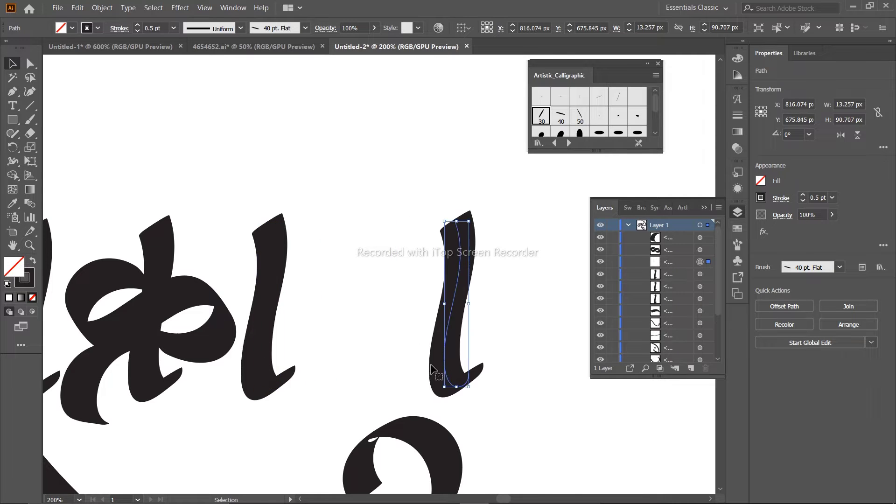
- Add another copy of the stem at the end of the row and shift the त stem slightly left
drag(495, 348, 531, 347)
drag(418, 335, 401, 337)
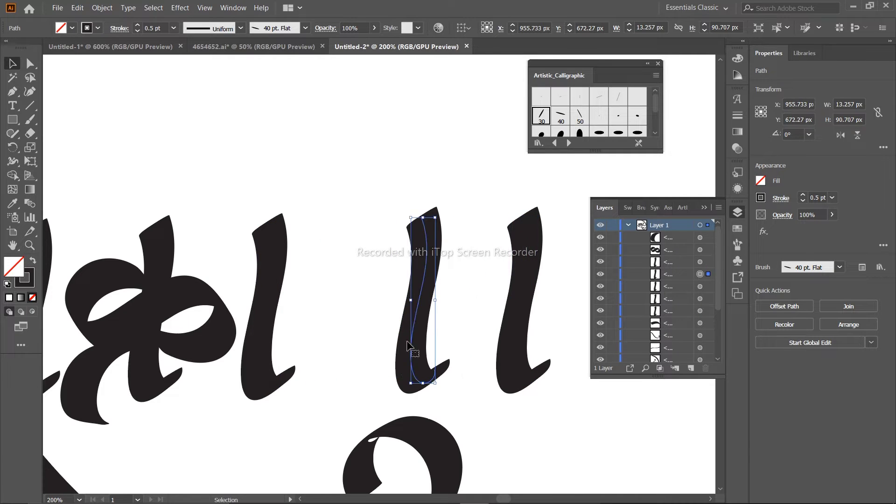
click(364, 368)
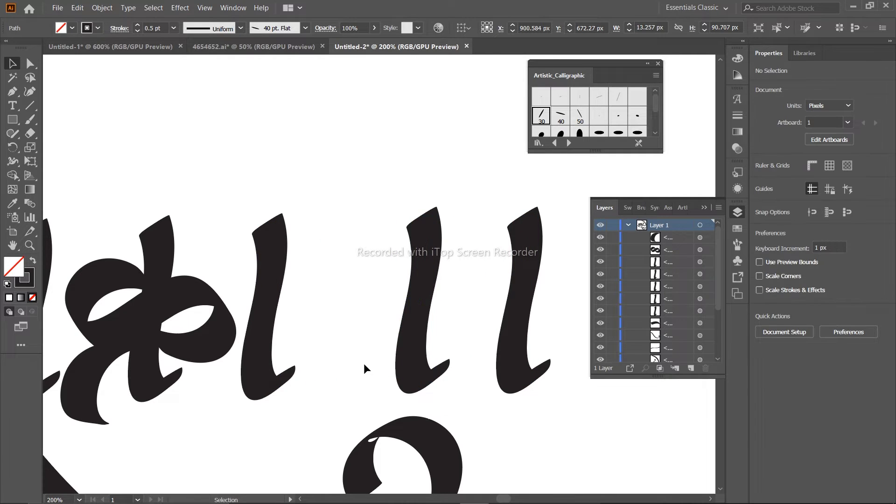
- Try the curved bowl of त against its stem with the Paintbrush, undoing the strokes
click(29, 120)
drag(441, 280, 343, 403)
key(ctrl+z)
key(ctrl+z)
drag(386, 275, 366, 373)
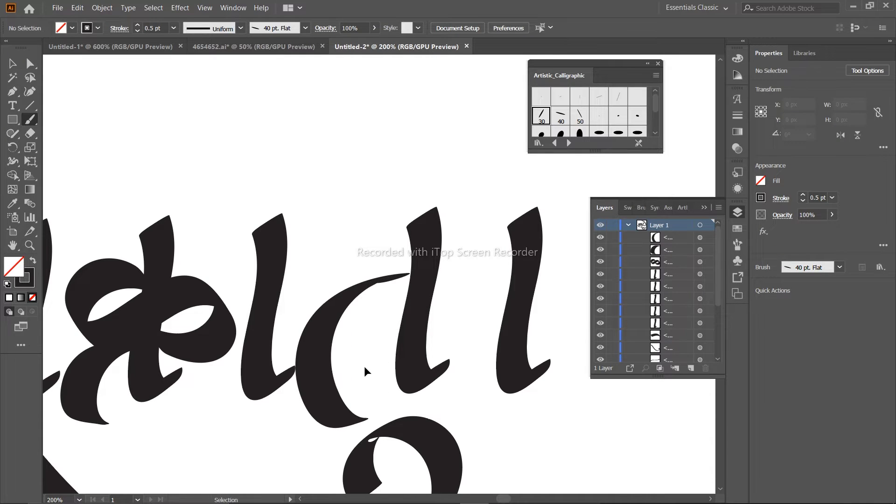
key(z)
click(432, 330)
click(450, 264)
key(ctrl+z)
key(super)
key(super)
key(ctrl+minus)
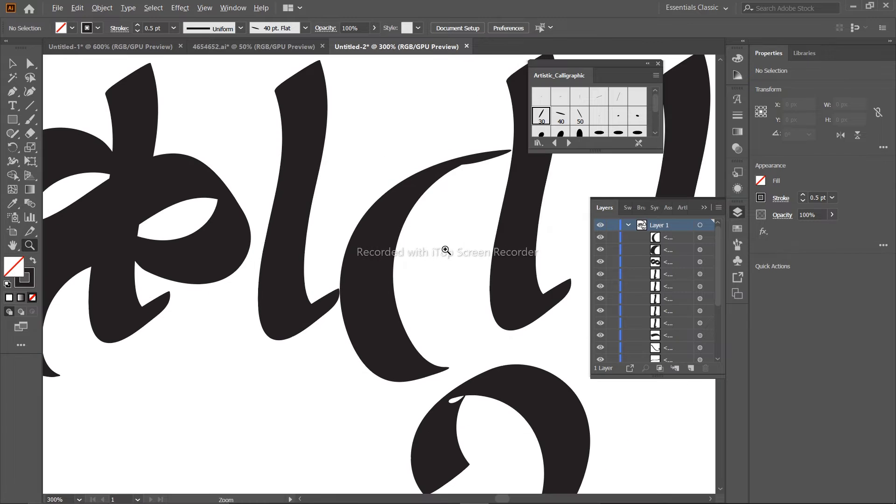
- Try the bowl of त again at 300% zoom with a thicker upper arc, and undo it
click(30, 123)
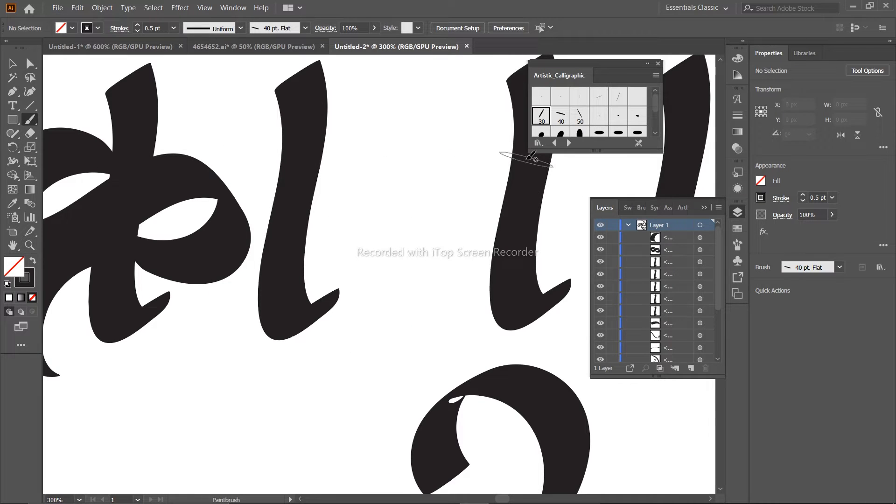
key(ctrl+shift+z)
key(ctrl+z)
key(ctrl+shift+z)
key(ctrl+z)
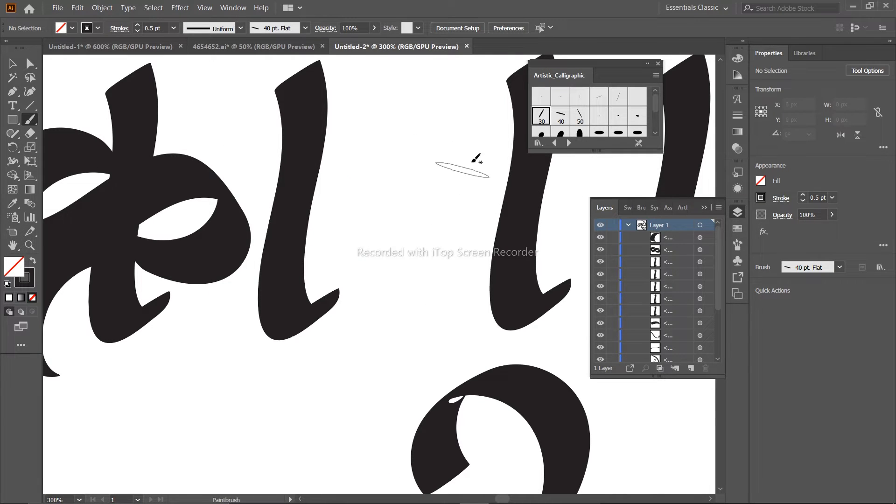
right_click(427, 200)
click(480, 220)
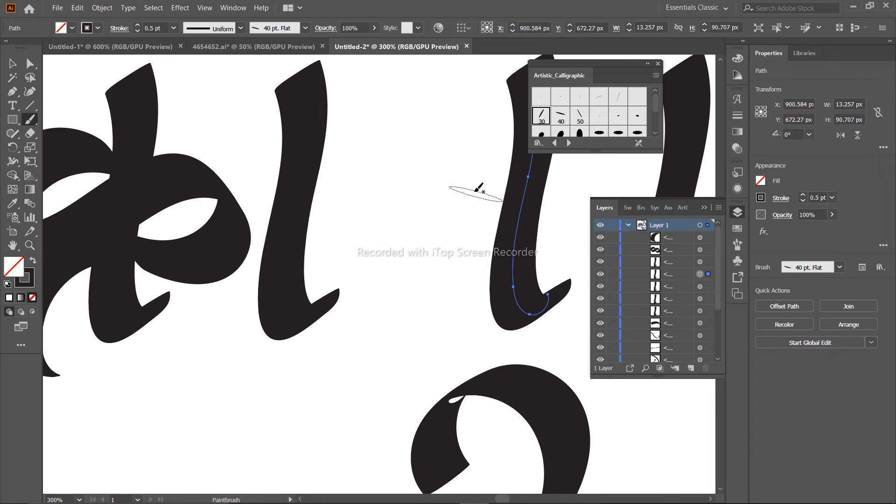
key(ctrl+z)
key(ctrl+shift+z)
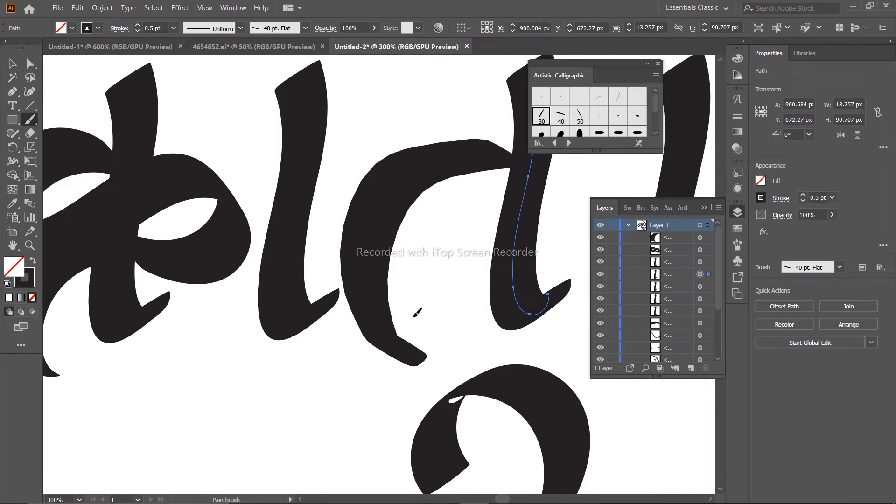
key(ctrl+z)
- Paint the bowl of त as an arc sweeping left from its stem and tapering to a point below
mouse_move(514, 190)
mouse_down()
mouse_move(400, 275)
mouse_move(436, 326)
mouse_move(406, 292)
mouse_up()
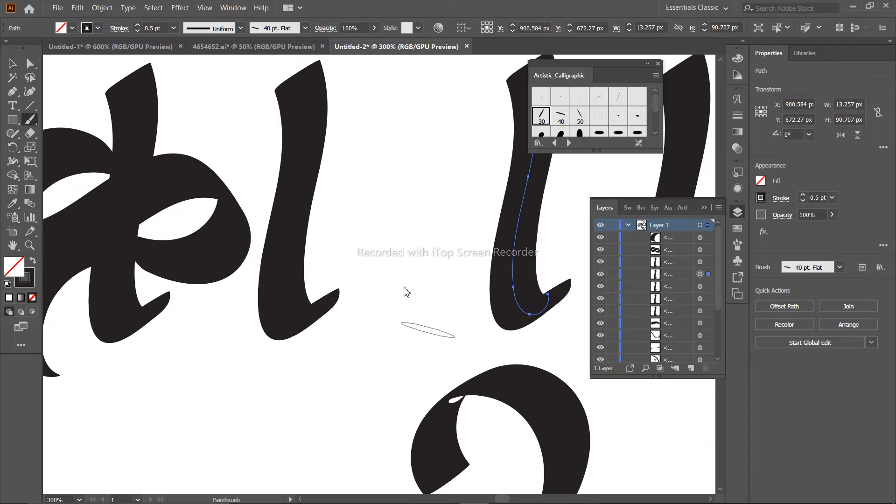
mouse_move(514, 149)
mouse_down()
mouse_move(410, 176)
mouse_move(424, 295)
mouse_up()
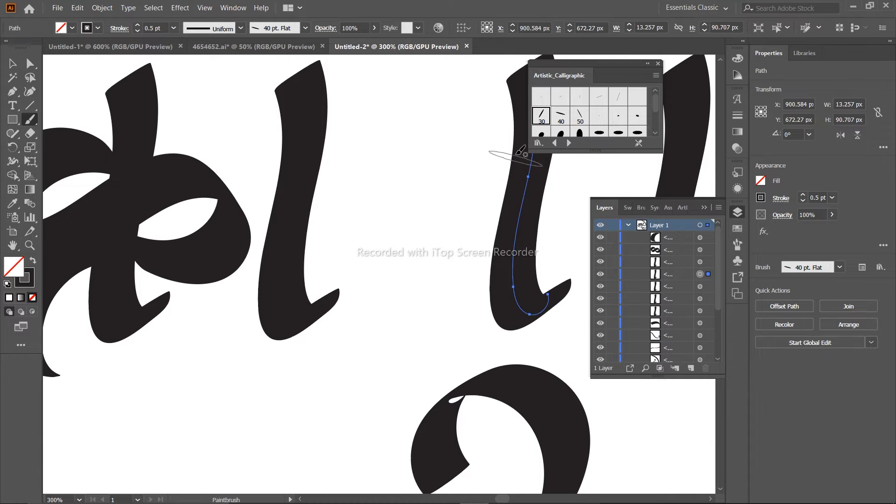
drag(489, 154, 455, 344)
key(ctrl+z)
mouse_move(497, 144)
mouse_down()
mouse_move(457, 337)
mouse_move(390, 189)
mouse_move(434, 342)
mouse_up()
key(ctrl+z)
scroll(436, 340, down, 3)
scroll(419, 380, up, 2)
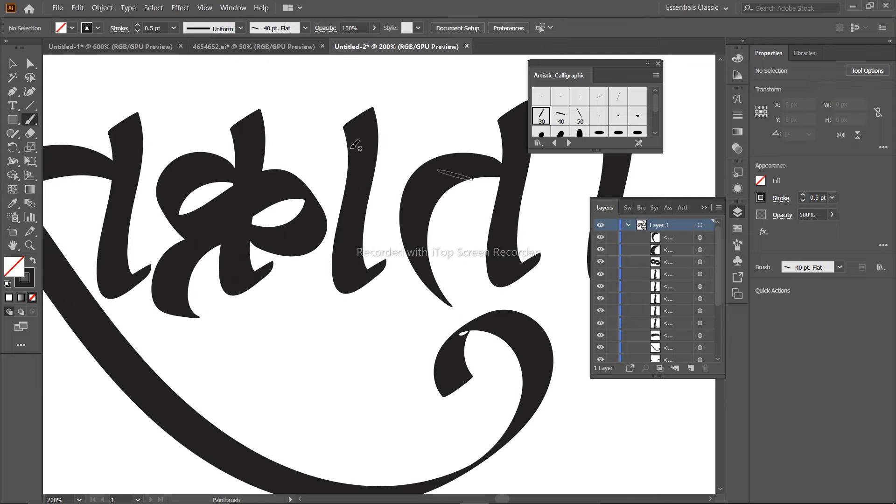
- Tighten the spacing of ता by shifting the bowl and its stem left and moving the last stem close beside them
click(30, 64)
scroll(430, 231, up, 1)
key(ctrl+z)
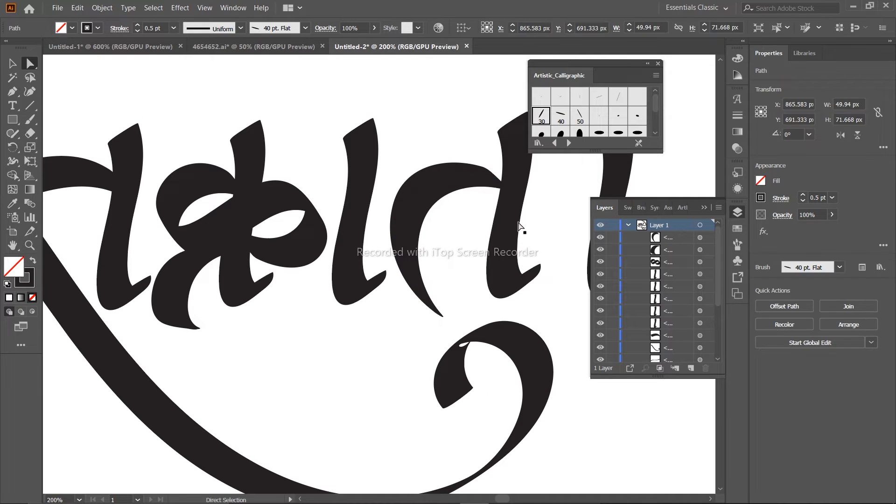
key(ctrl+z)
scroll(515, 266, up, 1)
scroll(513, 274, up, 5)
scroll(513, 274, right, 8)
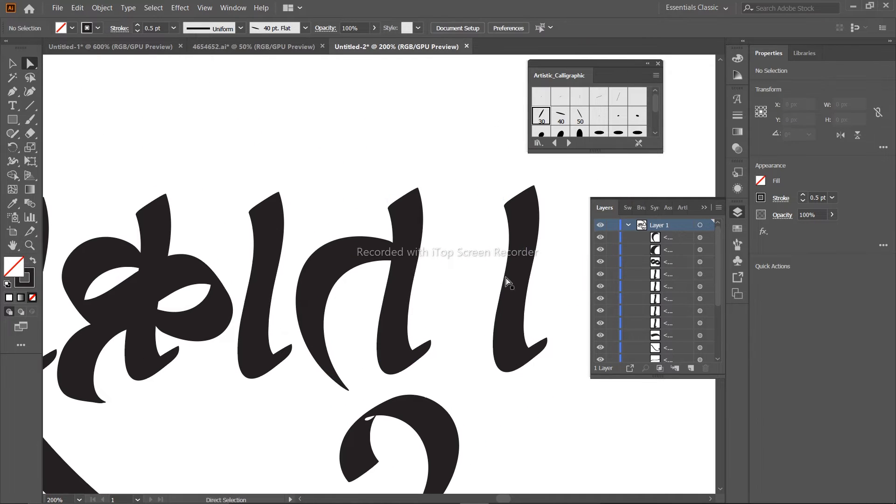
drag(505, 280, 455, 289)
click(494, 356)
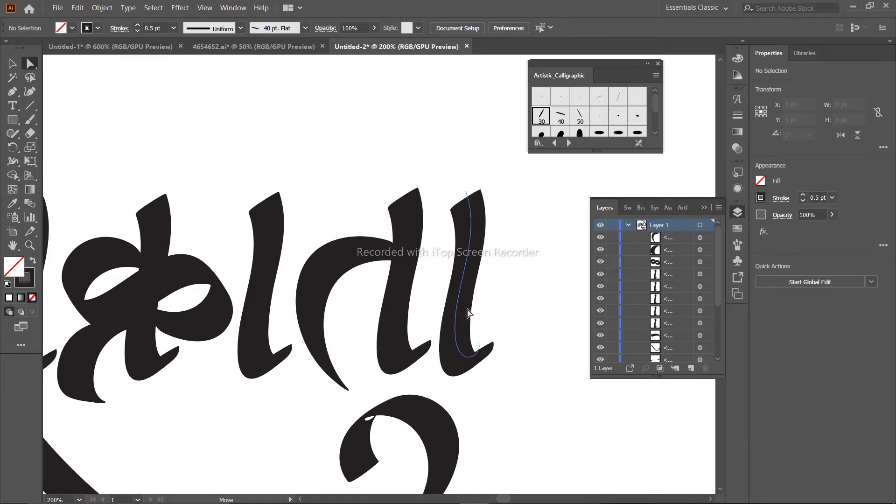
- Try a wide ी loop above the last two stems with the Paintbrush, undoing each stroke
alt+scroll(467, 332, up, 2)
alt+scroll(320, 332, down, 2)
scroll(320, 332, up, 3)
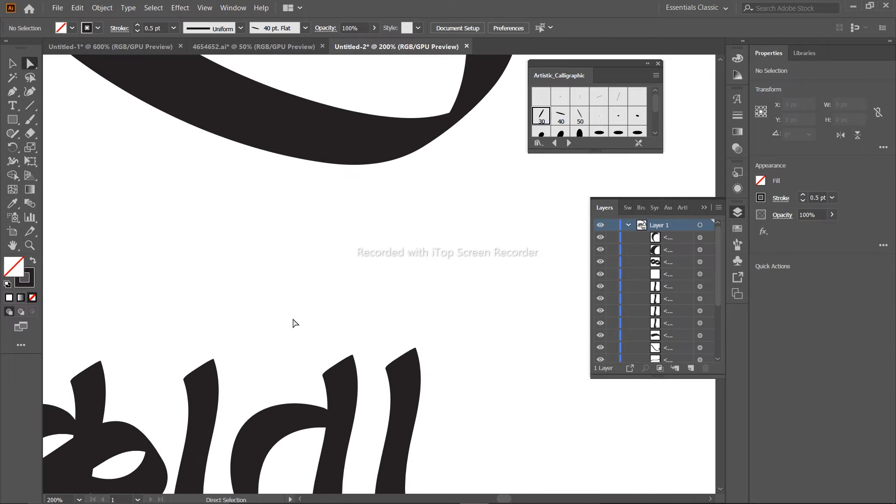
click(30, 120)
mouse_move(320, 356)
mouse_down()
mouse_move(464, 257)
mouse_move(509, 294)
mouse_move(522, 215)
mouse_up()
key(ctrl+z)
key(ctrl+z)
drag(339, 337, 488, 329)
key(ctrl+z)
drag(381, 371, 579, 331)
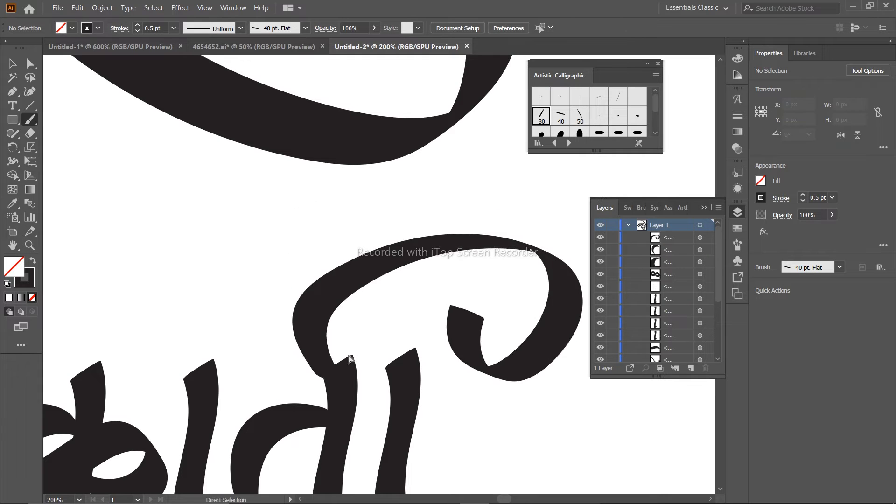
key(ctrl+z)
- Try rounder versions of the ी loop starting from the top of the त stem, and undo them
mouse_move(366, 357)
mouse_down()
mouse_move(328, 306)
mouse_move(429, 330)
mouse_up()
key(ctrl+z)
key(ctrl+shift+z)
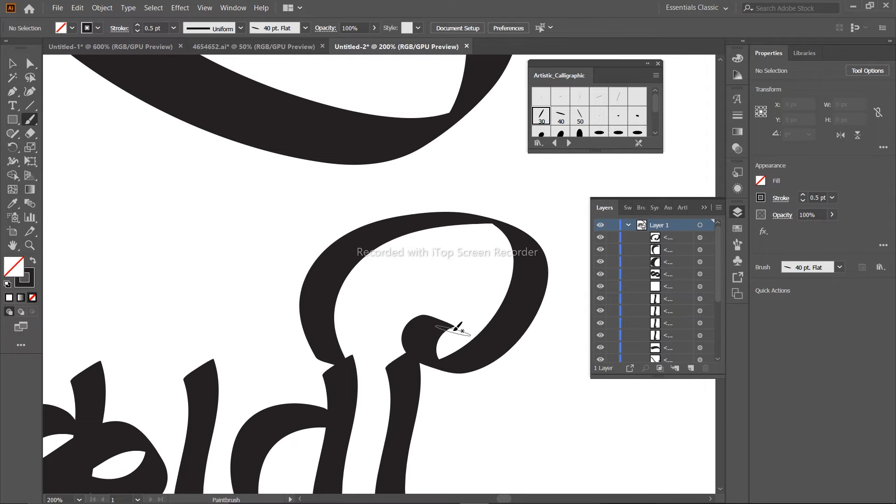
key(ctrl+z)
drag(350, 351, 470, 316)
key(ctrl+z)
drag(330, 360, 466, 320)
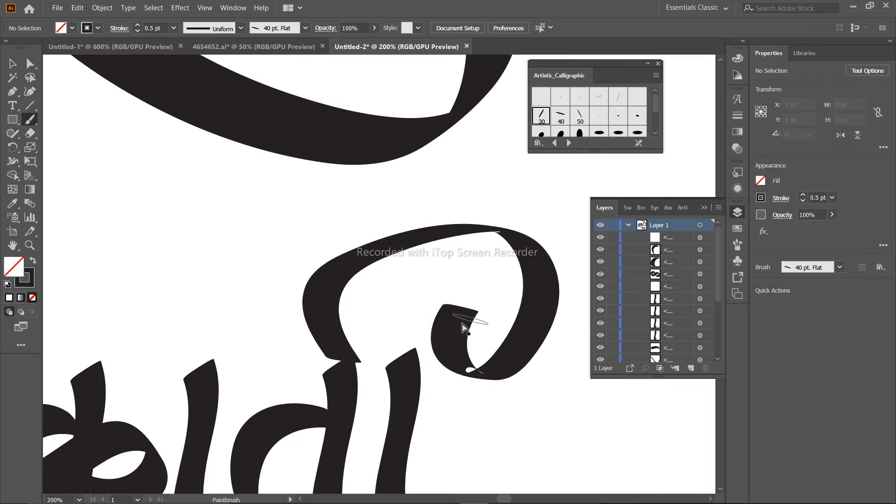
key(ctrl+z)
- Try the ी loop again with its curl ending near the top of the last stem, undoing the strokes
mouse_move(369, 357)
mouse_down()
mouse_move(332, 285)
mouse_move(448, 327)
mouse_up()
key(ctrl+z)
mouse_move(369, 357)
mouse_down()
mouse_move(439, 340)
mouse_move(518, 306)
mouse_up()
key(ctrl+z)
mouse_move(356, 362)
mouse_down()
mouse_move(427, 327)
mouse_move(343, 275)
mouse_move(392, 369)
mouse_move(426, 360)
mouse_up()
key(ctrl+z)
key(ctrl+z)
key(ctrl+z)
drag(340, 366, 415, 322)
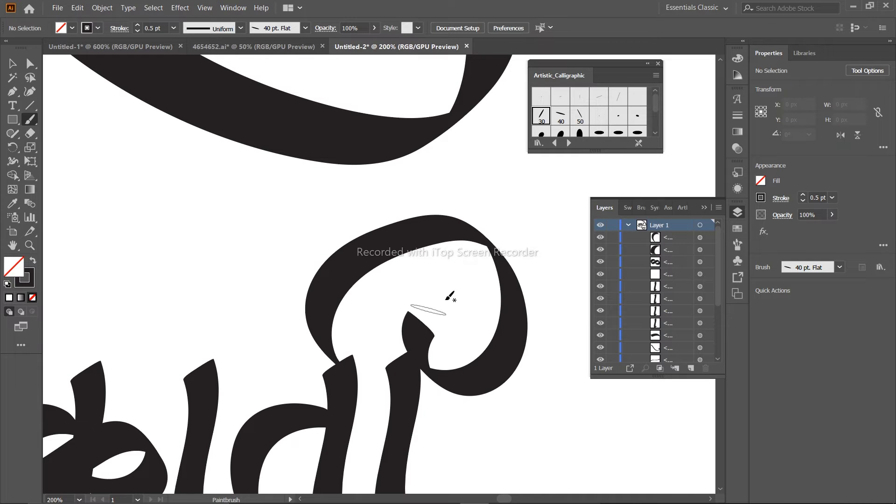
key(ctrl+z)
- Paint a tall ी loop rising from the top of the त stem and curling back in above the last stem
mouse_move(336, 361)
mouse_down()
mouse_move(462, 373)
mouse_move(411, 334)
mouse_move(401, 352)
mouse_move(414, 356)
mouse_move(482, 337)
mouse_up()
key(ctrl+z)
key(ctrl+z)
key(ctrl+z)
key(ctrl+z)
key(ctrl+z)
drag(347, 359, 415, 306)
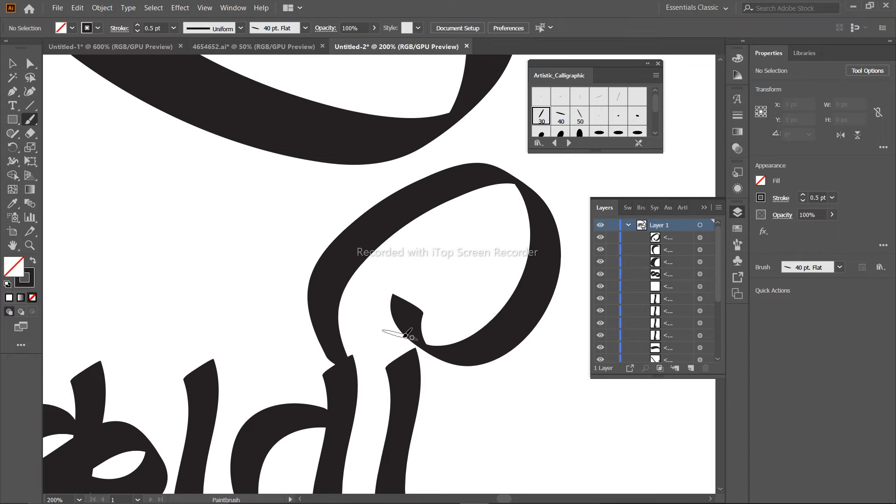
- Try painting a straight headline across the stems of संक्रांती with the 0.5 pt brush stroke, and undo it
scroll(408, 340, down, 4)
scroll(303, 348, up, 3)
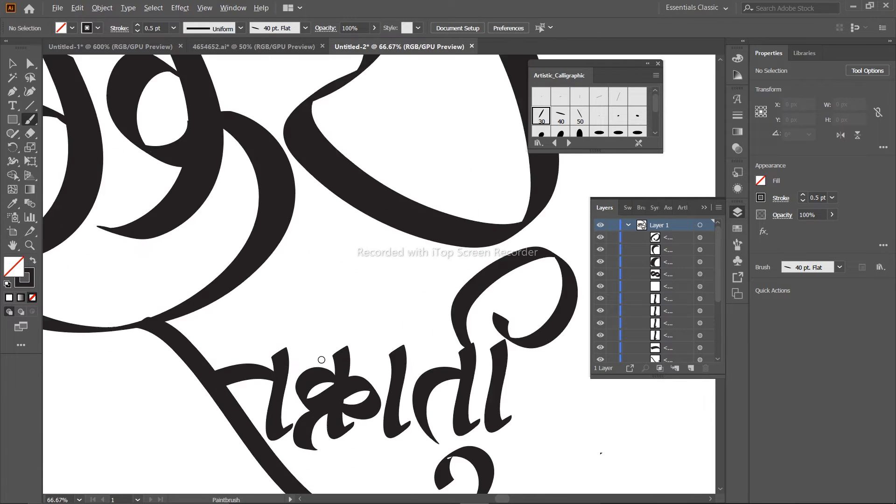
drag(311, 332, 625, 403)
key(ctrl+z)
scroll(380, 280, down, 1)
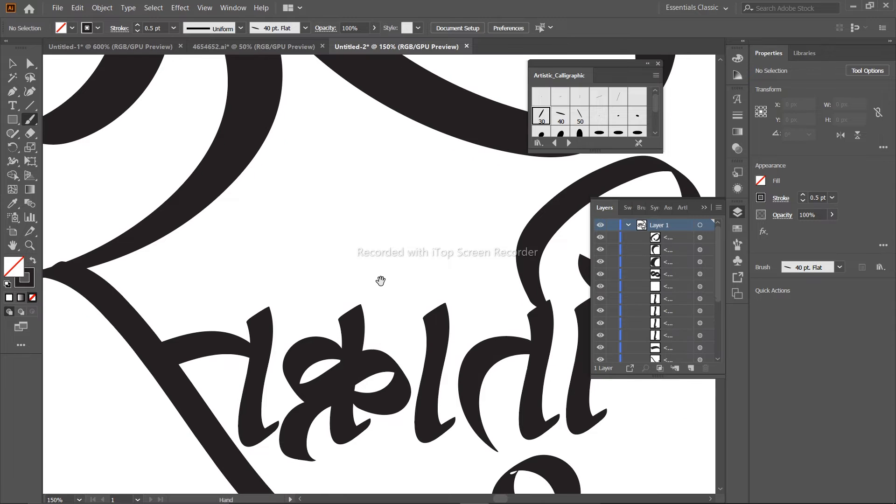
scroll(381, 253, right, 2)
key(ctrl+z)
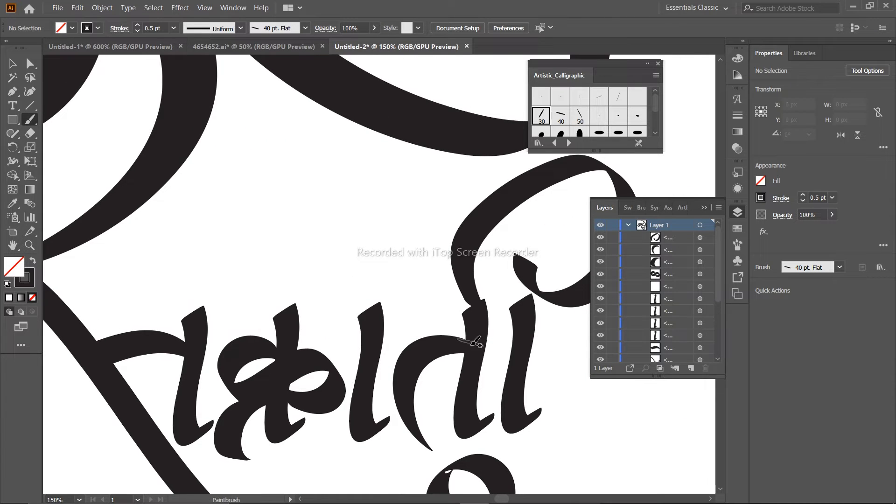
- Set the brush stroke to 0.25 pt and paint a straight horizontal headline through the upper stems of संक्रांती
scroll(289, 318, down, 1)
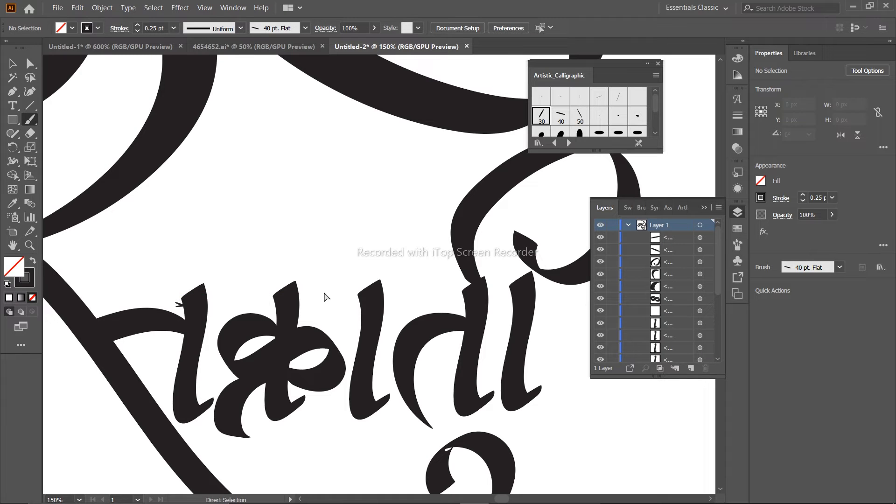
key(ctrl+z)
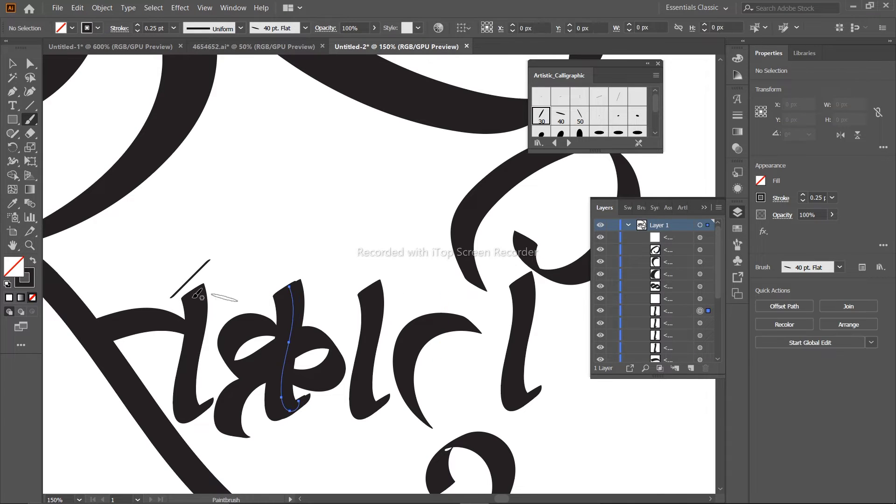
key(ctrl+shift+z)
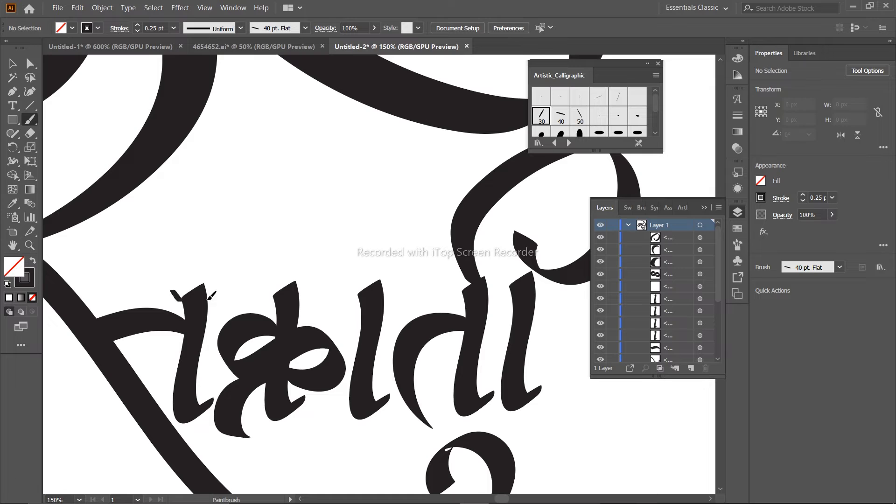
drag(209, 298, 586, 293)
scroll(580, 455, down, 1)
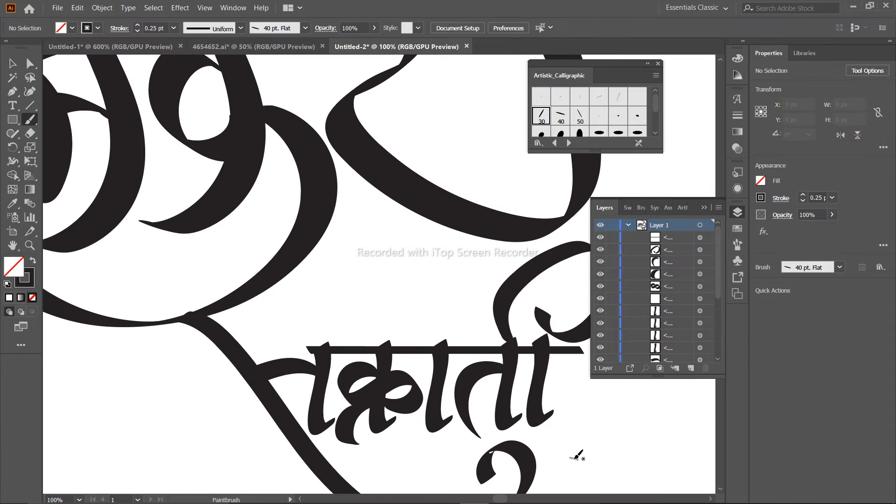
- Nudge the last two stems of संक्रांती with Direct Selection so that they line up with each other under the headline
scroll(578, 455, up, 2)
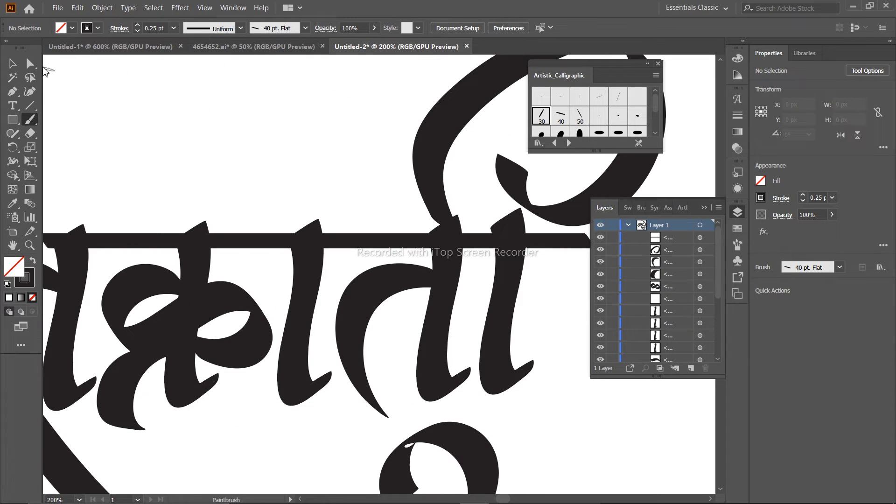
click(31, 64)
mouse_move(496, 316)
mouse_down()
mouse_move(497, 326)
mouse_move(458, 318)
mouse_up()
click(406, 352)
click(437, 371)
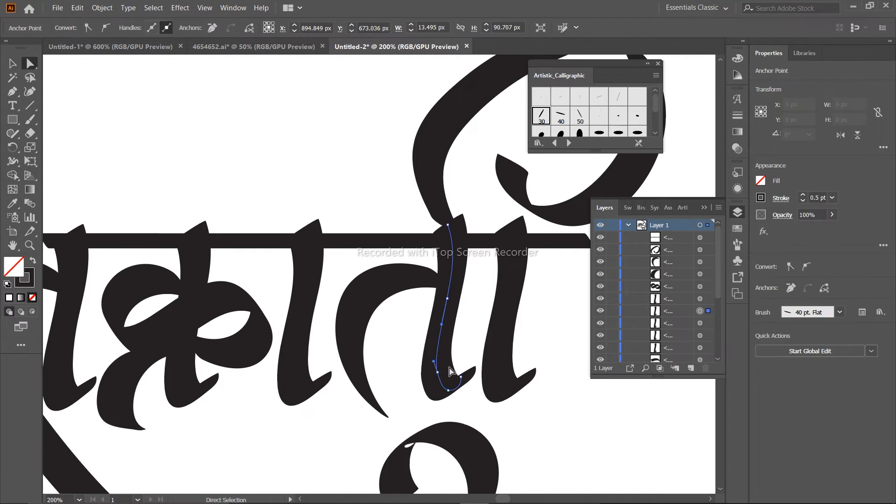
click(443, 364)
drag(453, 349, 511, 351)
click(544, 338)
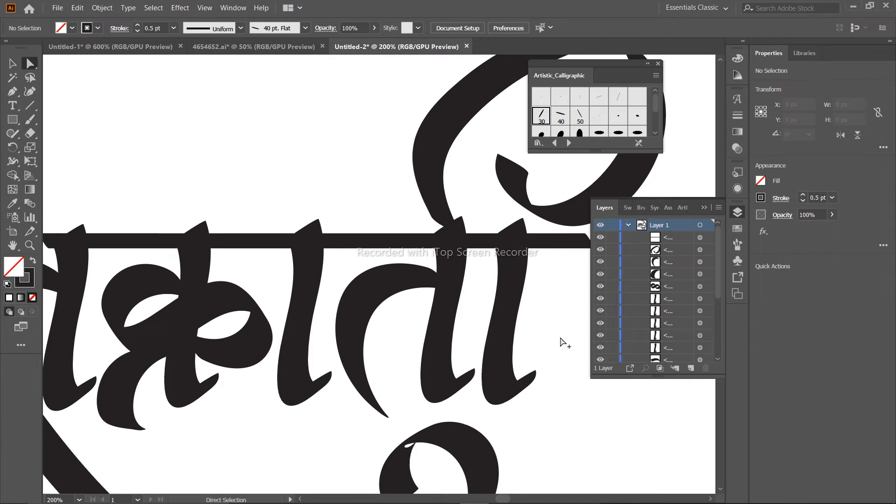
- Duplicate the curved क stem in the upper word to its left as the stem of म
scroll(564, 343, down, 4)
click(562, 304)
scroll(562, 304, up, 2)
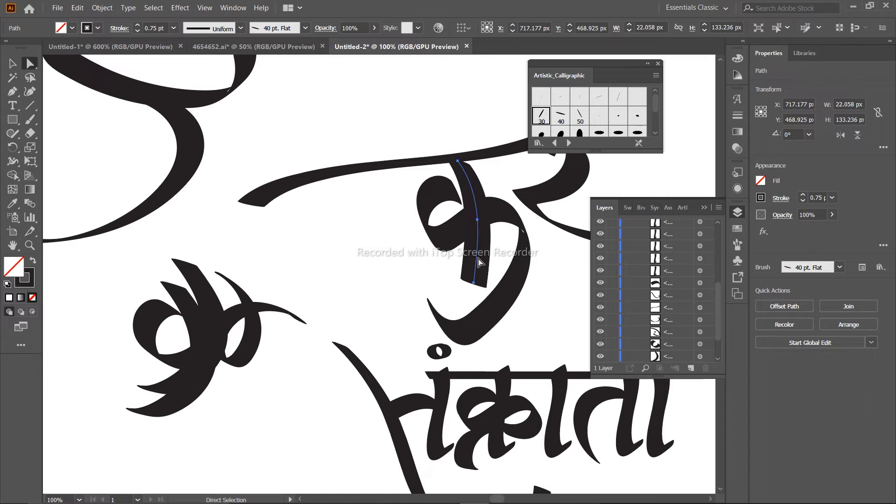
drag(408, 266, 407, 266)
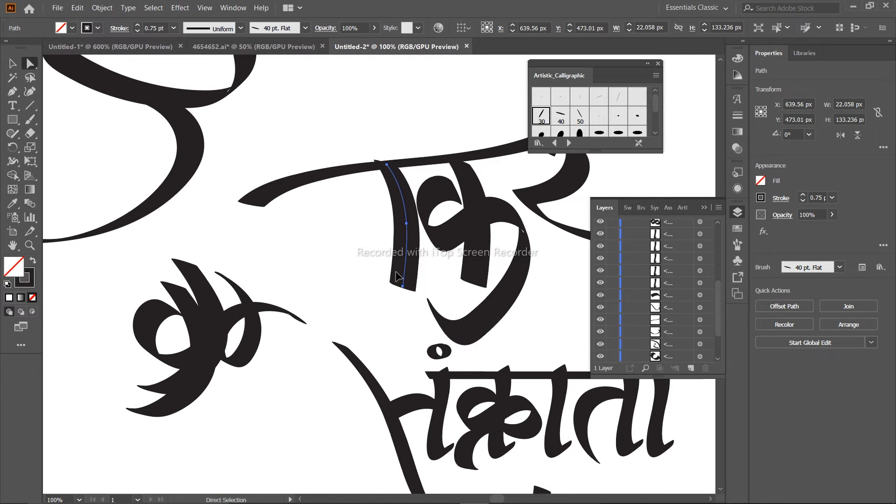
click(350, 314)
- Try several 0.75 pt Paintbrush versions of the म loop between the headline and its stem, undoing each stroke
scroll(336, 261, up, 1)
key(b)
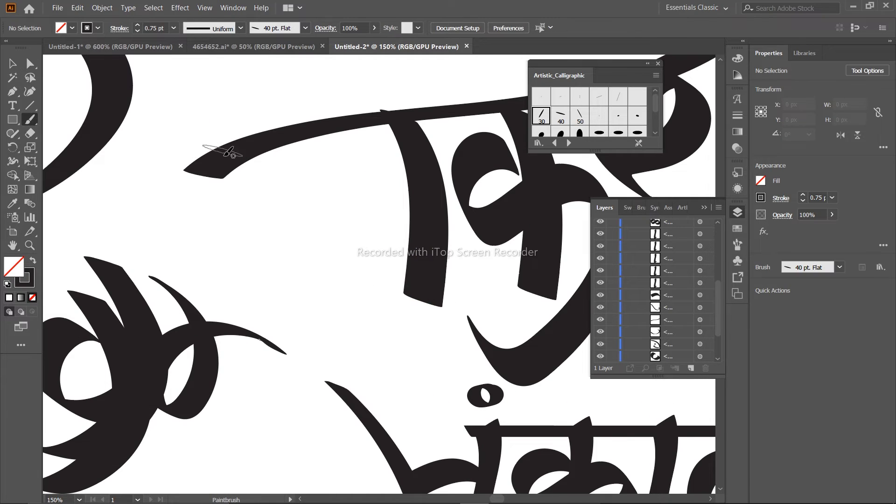
mouse_move(303, 152)
mouse_down()
mouse_move(350, 302)
mouse_move(402, 192)
mouse_up()
key(ctrl+z)
mouse_move(299, 144)
mouse_down()
mouse_move(279, 190)
mouse_move(402, 191)
mouse_move(314, 260)
mouse_move(401, 186)
mouse_move(279, 201)
mouse_move(401, 187)
mouse_move(380, 267)
mouse_move(401, 187)
mouse_move(341, 278)
mouse_move(401, 191)
mouse_move(364, 280)
mouse_move(401, 187)
mouse_move(355, 280)
mouse_move(401, 191)
mouse_up()
key(ctrl+z)
key(ctrl+z)
key(ctrl+z)
key(ctrl+z)
key(ctrl+z)
key(ctrl+z)
key(ctrl+z)
drag(358, 226, 424, 214)
key(ctrl+z)
mouse_move(316, 145)
mouse_down()
mouse_move(352, 282)
mouse_move(329, 197)
mouse_move(433, 202)
mouse_up()
key(ctrl+z)
mouse_move(299, 133)
mouse_down()
mouse_move(335, 251)
mouse_move(289, 213)
mouse_move(424, 204)
mouse_up()
key(ctrl+z)
- Paint the म loop descending from the headline, rounding at its base and crossing back to the म stem
mouse_move(337, 134)
mouse_down()
mouse_move(300, 285)
mouse_move(398, 188)
mouse_up()
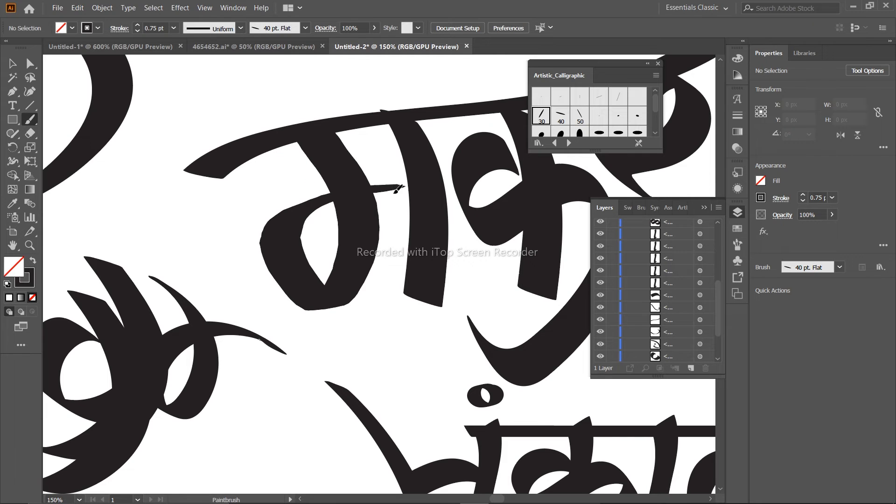
key(ctrl+z)
drag(434, 218, 460, 292)
scroll(462, 294, down, 3)
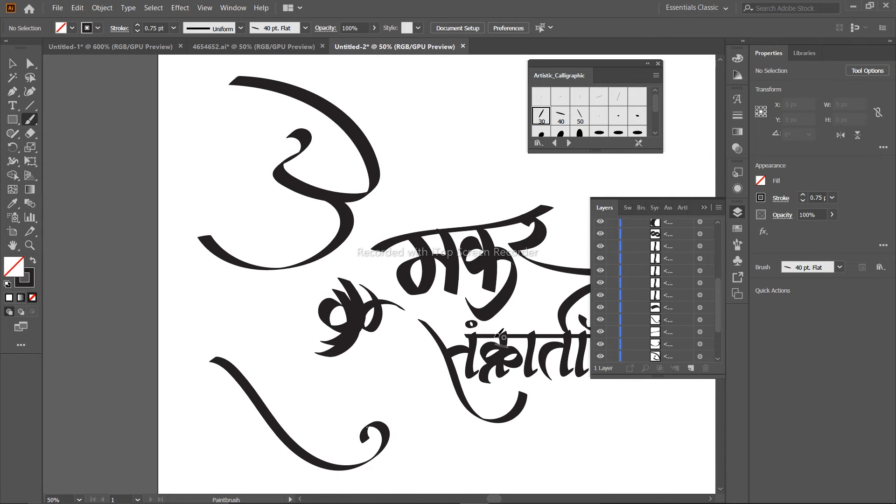
scroll(502, 337, down, 2)
scroll(443, 336, up, 3)
scroll(407, 377, down, 1)
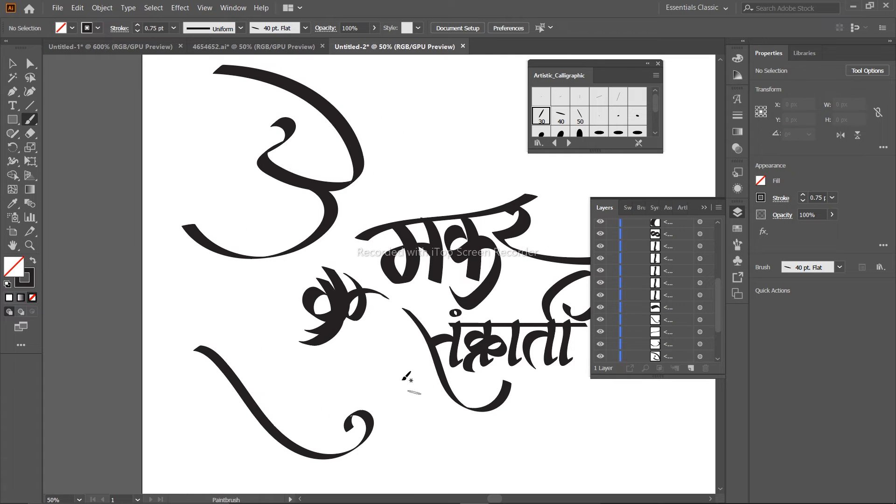
- Move the long curved स stroke away from संक्रांती to the practice strokes on its left
click(12, 63)
scroll(402, 252, up, 4)
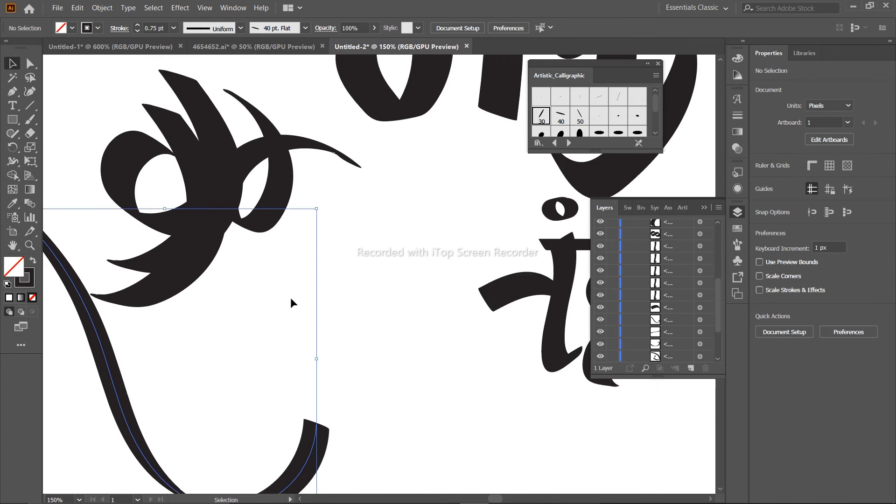
scroll(290, 302, down, 4)
scroll(157, 139, up, 4)
drag(258, 231, 329, 181)
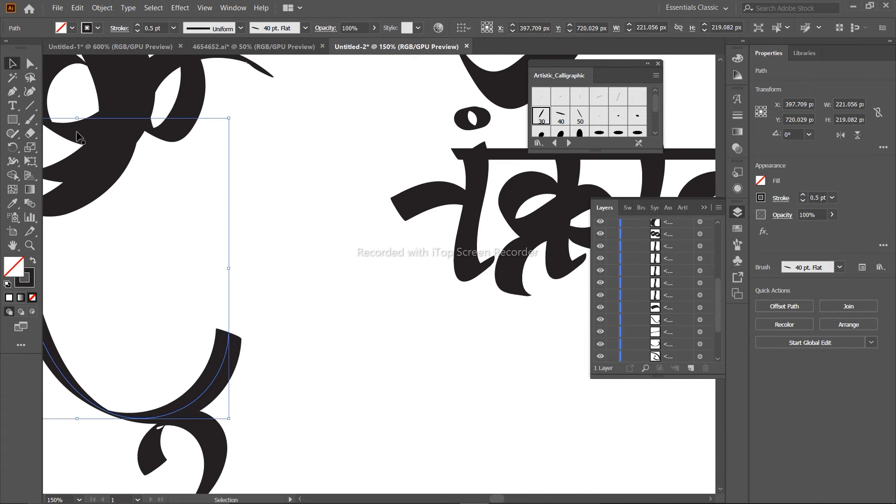
- Try new स body strokes around the connecting arm with the 0.5 pt Paintbrush, and undo them
key(b)
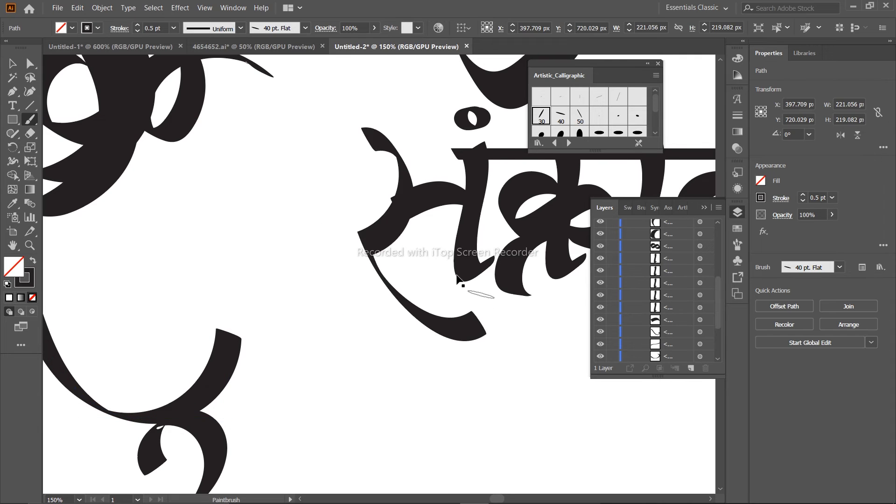
mouse_move(360, 152)
mouse_down()
mouse_move(422, 149)
mouse_move(544, 406)
mouse_up()
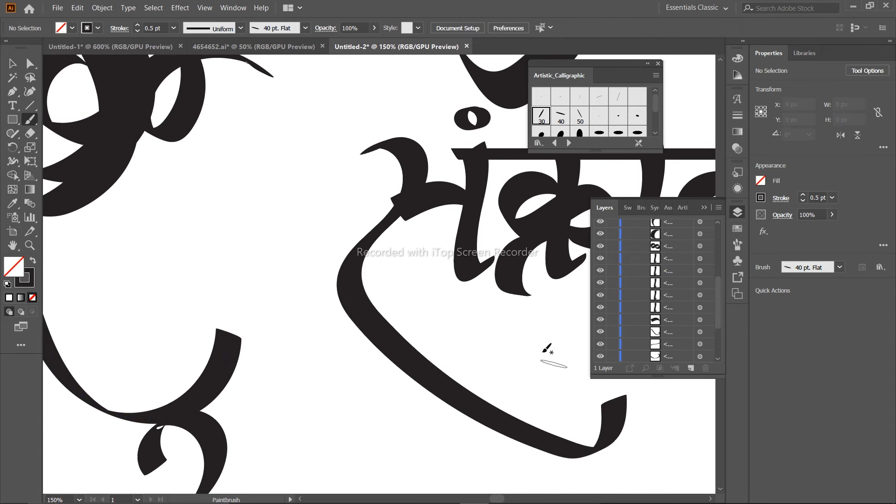
key(ctrl+z)
key(ctrl+z)
- Paint a स body with a pointed top, a bulge beside the connecting arm and a tail curving beneath the first stem
drag(385, 135, 506, 343)
key(ctrl+shift+a)
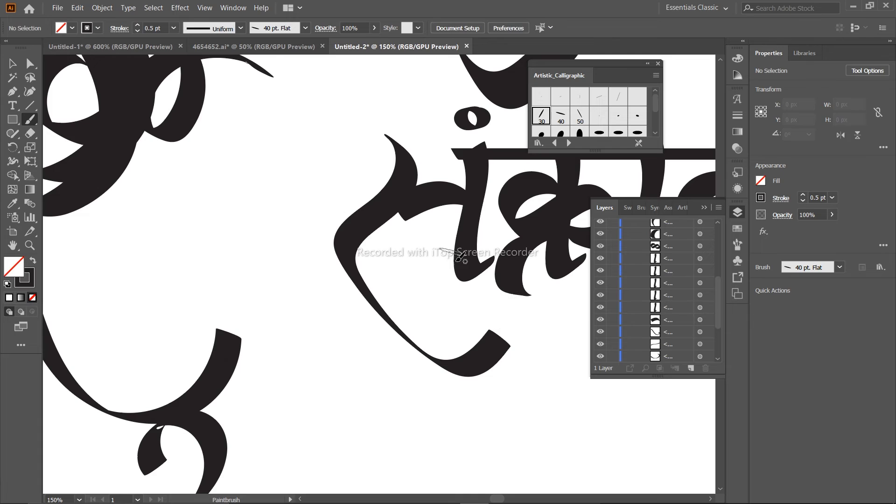
scroll(490, 368, down, 2)
scroll(389, 398, up, 2)
scroll(335, 312, up, 2)
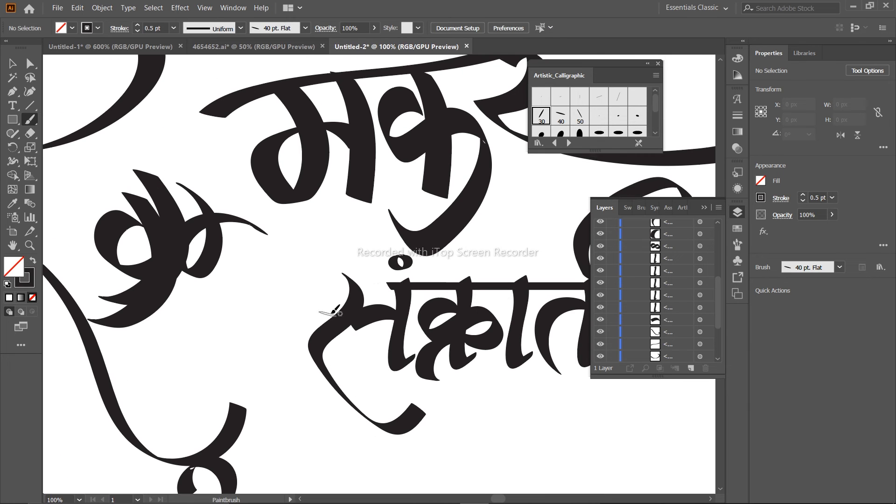
- Move the new स stroke closer to its stem and raise the connecting arm to blend into it
click(355, 326)
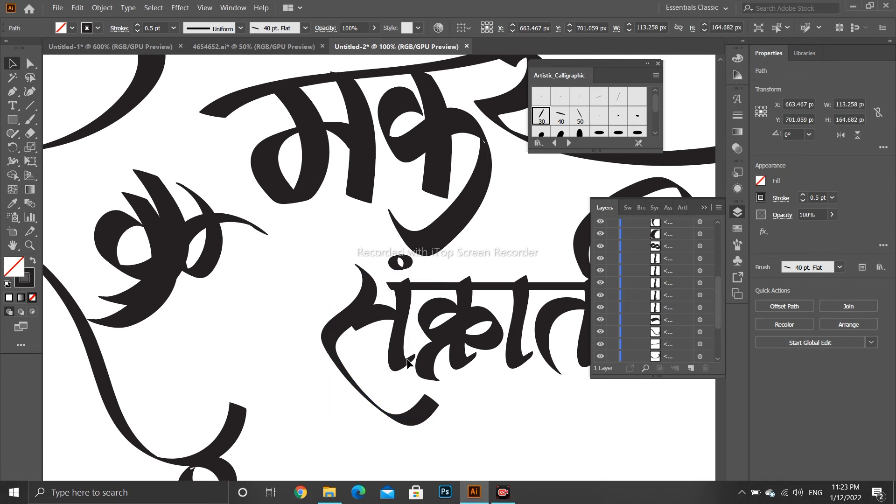
key(ctrl+=)
key(ctrl+shift+a)
click(353, 286)
drag(345, 300, 341, 289)
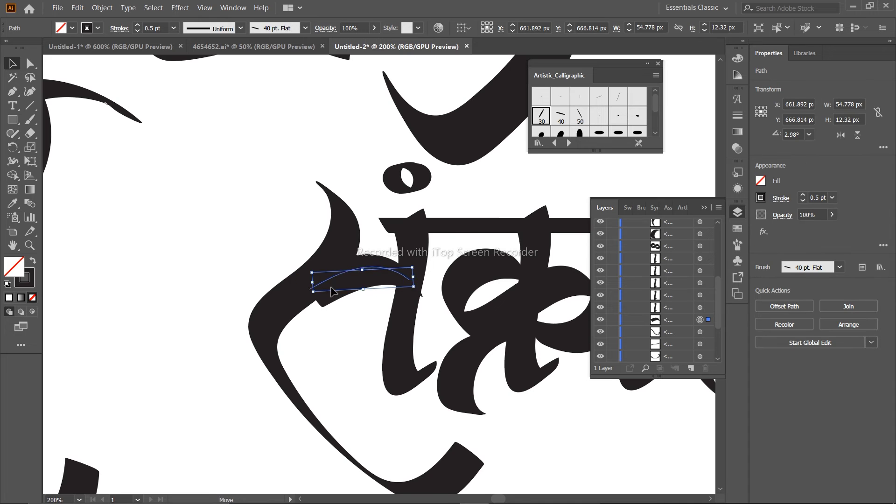
key(ctrl+shift+a)
key(ctrl+0)
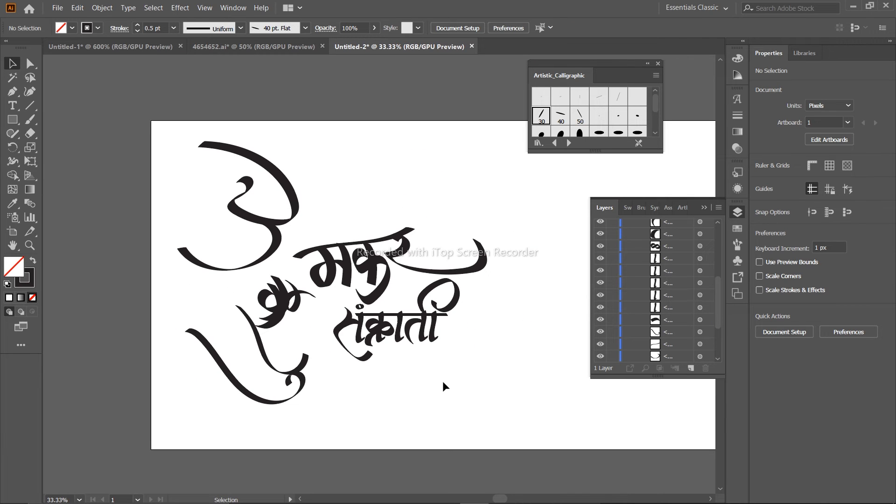
- Move the curved स stroke out of संक्रांती onto the practice strokes on the left, leaving its arm and stem
scroll(432, 382, up, 5)
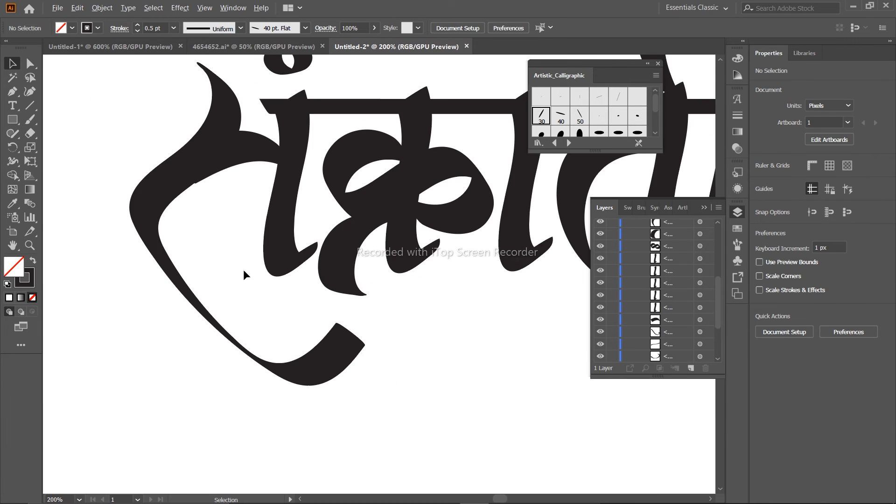
key(ctrl+0)
scroll(505, 342, up, 3)
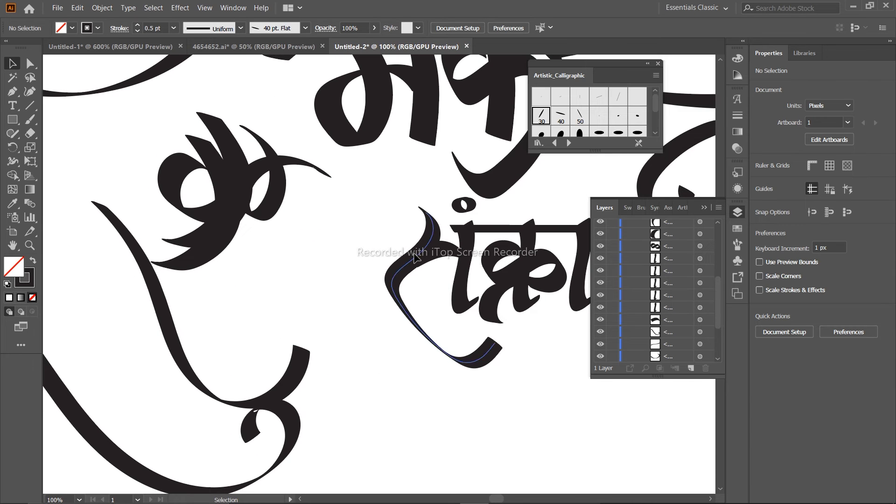
click(170, 326)
scroll(400, 360, up, 2)
key(ctrl+shift+a)
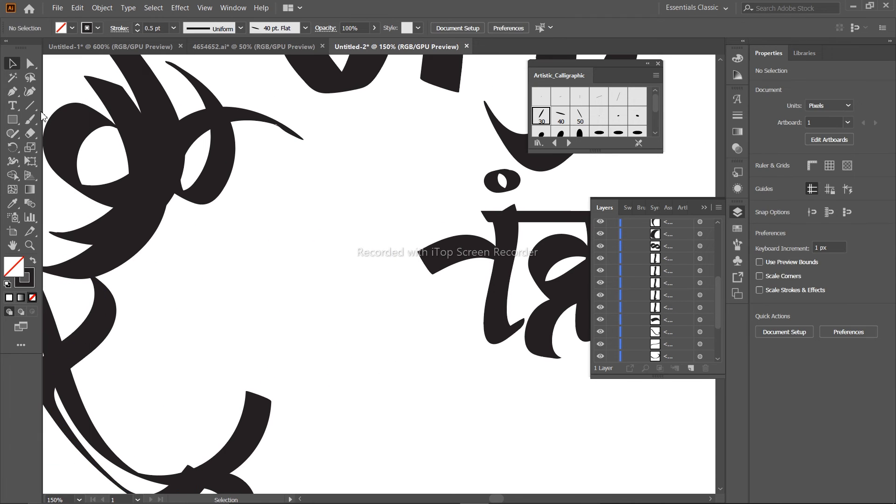
- Try a larger स stroke whose tail sweeps beneath the first letters, check it against the whole title, and undo it
click(30, 119)
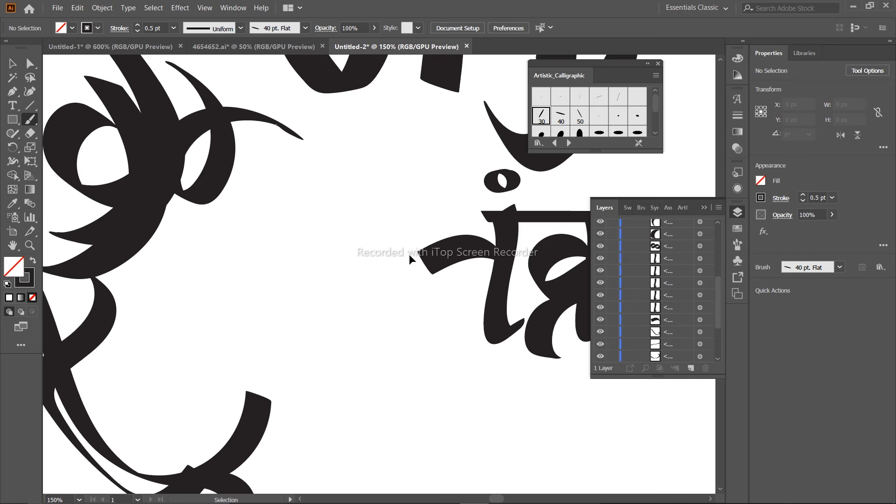
drag(408, 193, 513, 434)
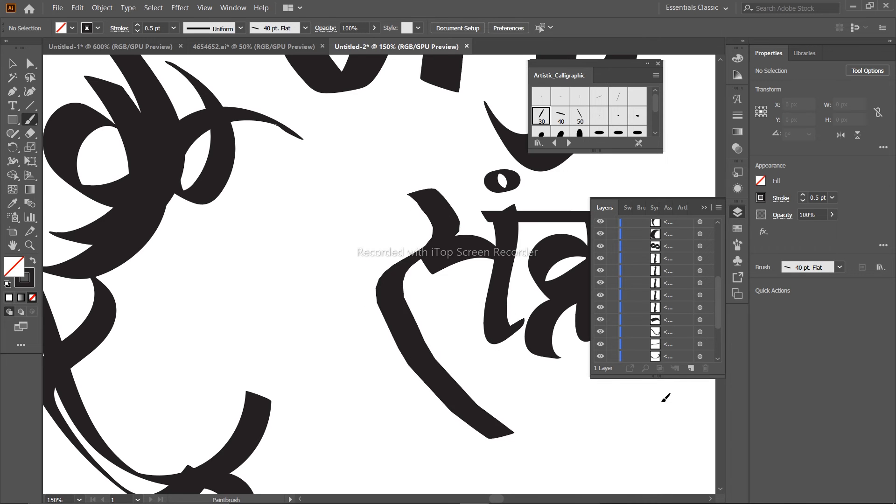
scroll(513, 406, down, 4)
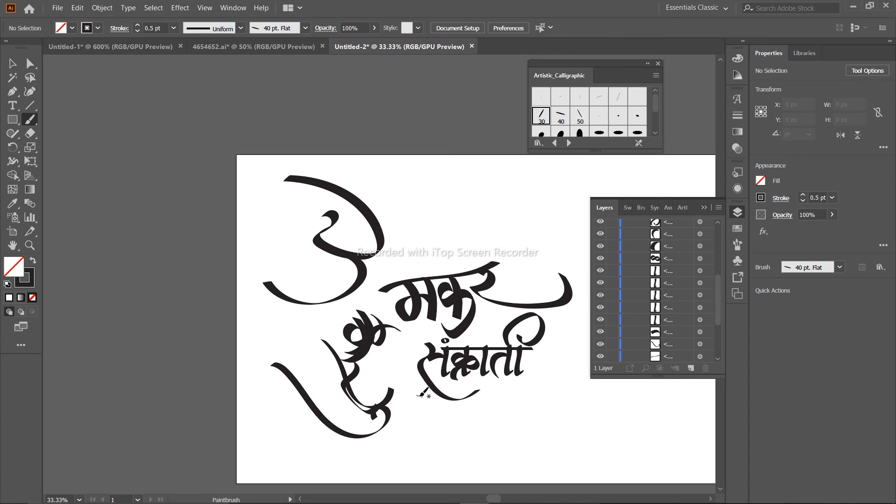
drag(459, 367, 460, 385)
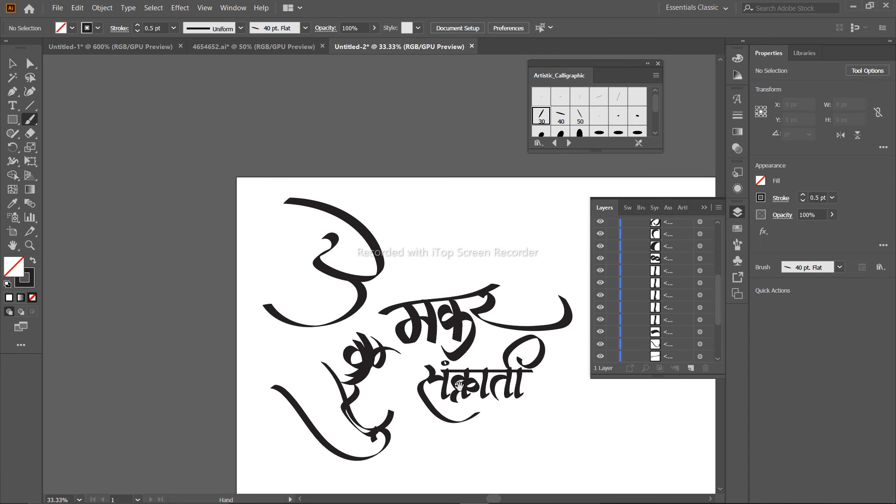
scroll(490, 410, up, 3)
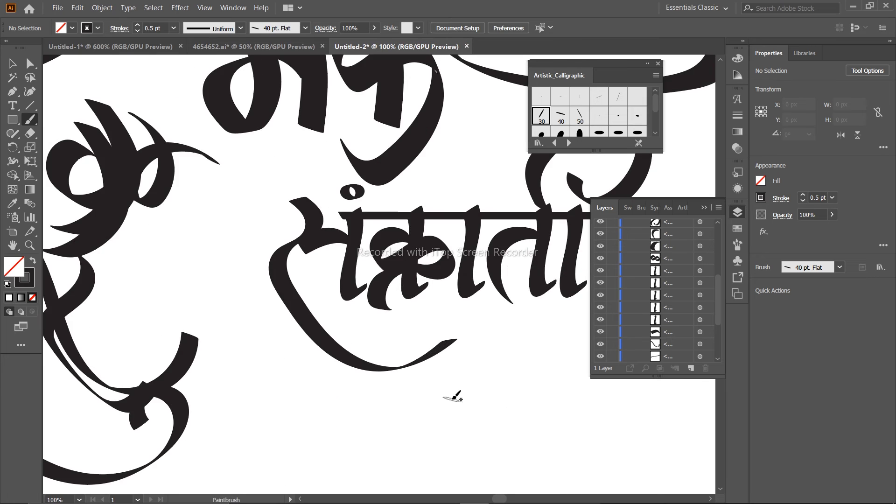
scroll(443, 399, right, 3)
key(ctrl+z)
- Try two more स strokes starting from a rounded hook above the connecting arm, undoing both
drag(182, 201, 429, 314)
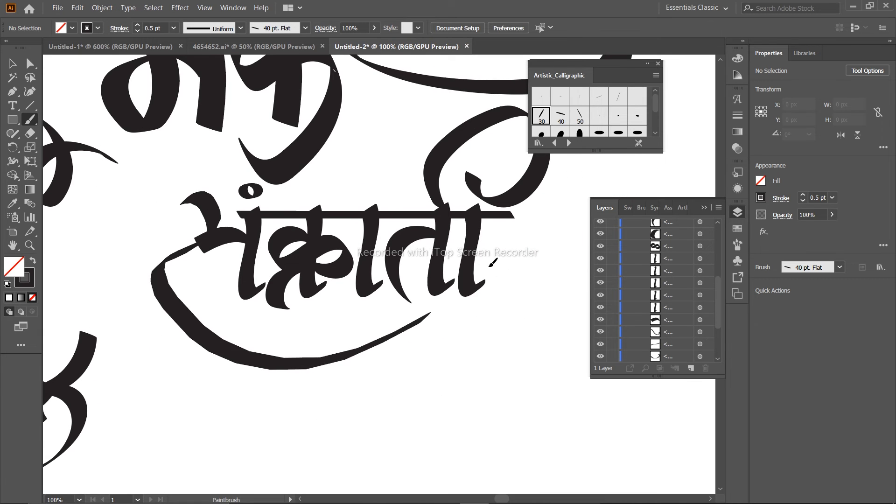
key(ctrl+z)
mouse_move(181, 200)
mouse_down()
mouse_move(485, 280)
mouse_move(219, 224)
mouse_move(332, 280)
mouse_up()
key(ctrl+z)
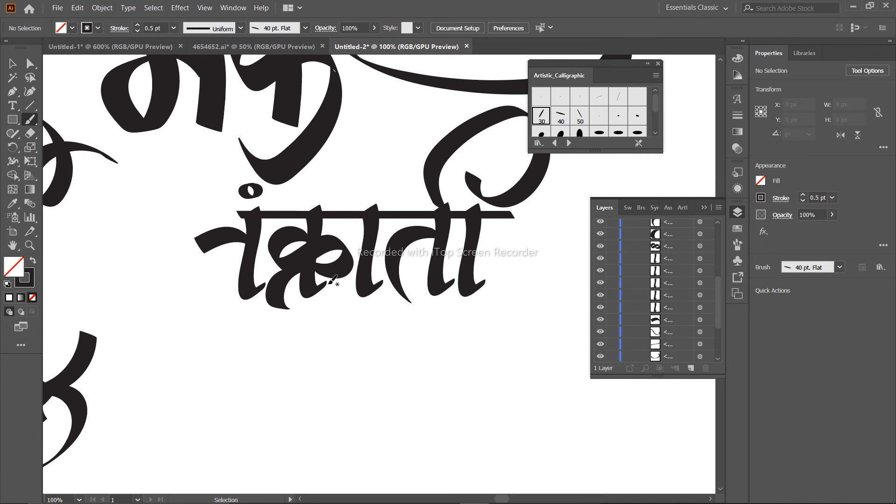
- Undo the last strokes and move the connecting arm of स to the empty area below संक्रांती
key(ctrl+z)
key(ctrl+z)
key(ctrl+shift+a)
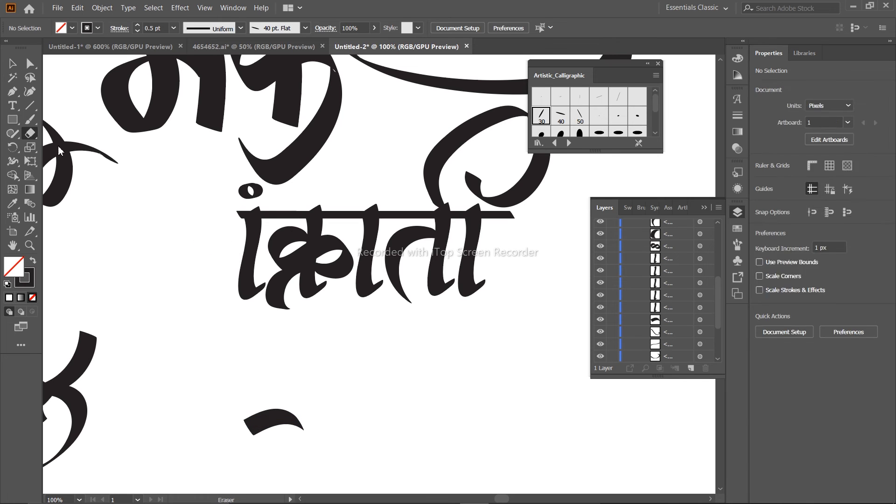
key(shift+e)
- Try two curved स strokes before the first stem, with a tapering tail beneath the first letters, undoing each
click(29, 119)
drag(210, 226, 410, 304)
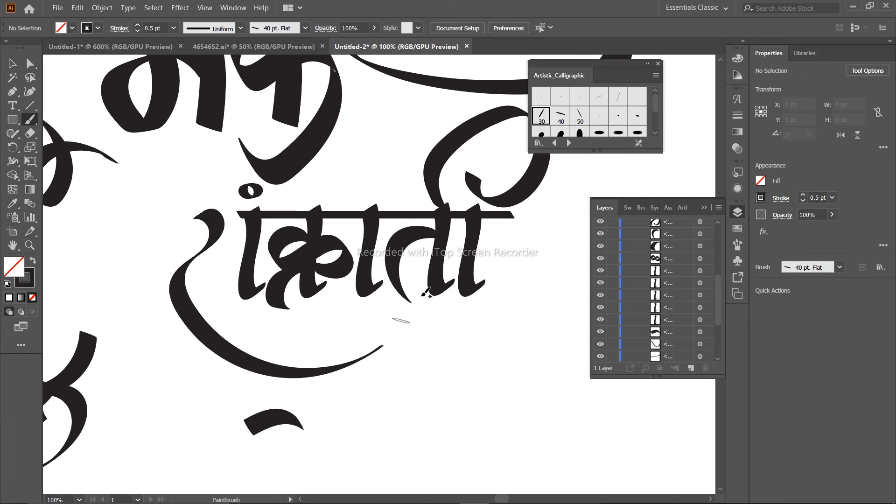
key(ctrl+z)
drag(208, 224, 382, 313)
key(ctrl+z)
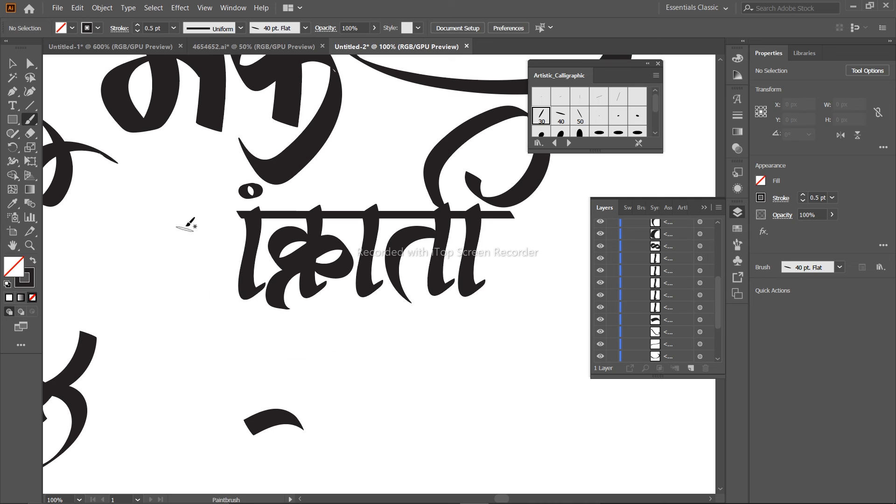
- Try three wider स strokes whose tail rises toward the last stem of the word, undoing each
drag(208, 207, 532, 326)
key(ctrl+z)
mouse_move(198, 214)
mouse_down()
mouse_move(191, 298)
mouse_move(299, 334)
mouse_move(449, 303)
mouse_up()
key(ctrl+z)
key(ctrl+z)
mouse_move(208, 220)
mouse_down()
mouse_move(220, 270)
mouse_move(496, 256)
mouse_up()
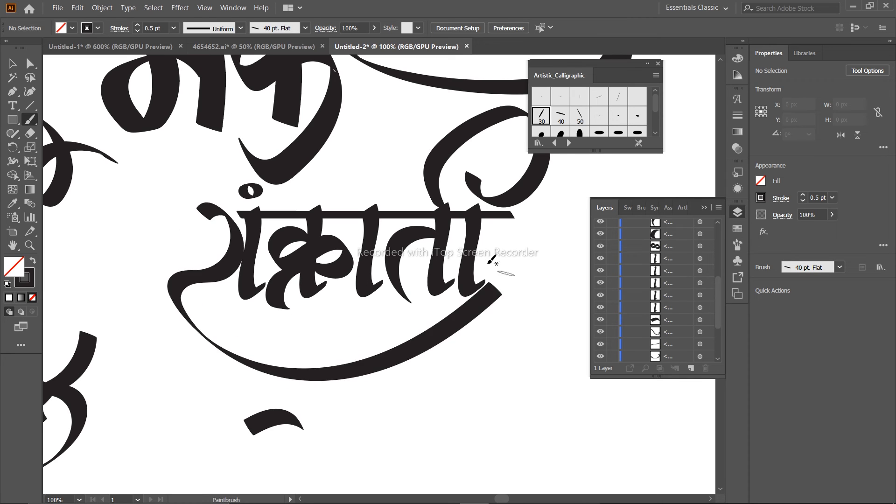
key(ctrl+z)
- Try three more स strokes with varied top curves and long tails beneath the word, undoing them all
drag(208, 224, 468, 208)
key(ctrl+z)
mouse_move(193, 203)
mouse_down()
mouse_move(411, 296)
mouse_move(180, 301)
mouse_move(499, 261)
mouse_up()
key(ctrl+z)
key(ctrl+z)
drag(208, 221, 476, 313)
key(ctrl+z)
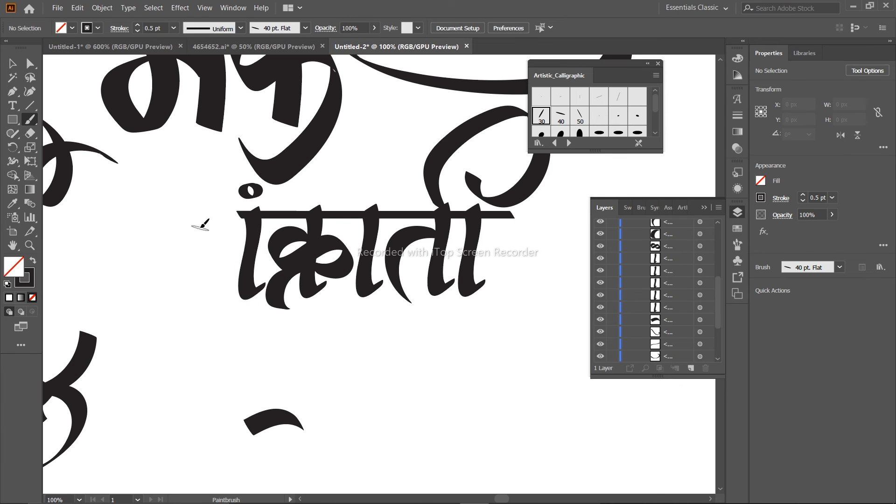
- Try three स strokes that begin with a small downward hook and sweep beneath the word, undoing each
drag(202, 224, 497, 261)
key(ctrl+z)
mouse_move(197, 230)
mouse_down()
mouse_move(286, 376)
mouse_move(420, 309)
mouse_up()
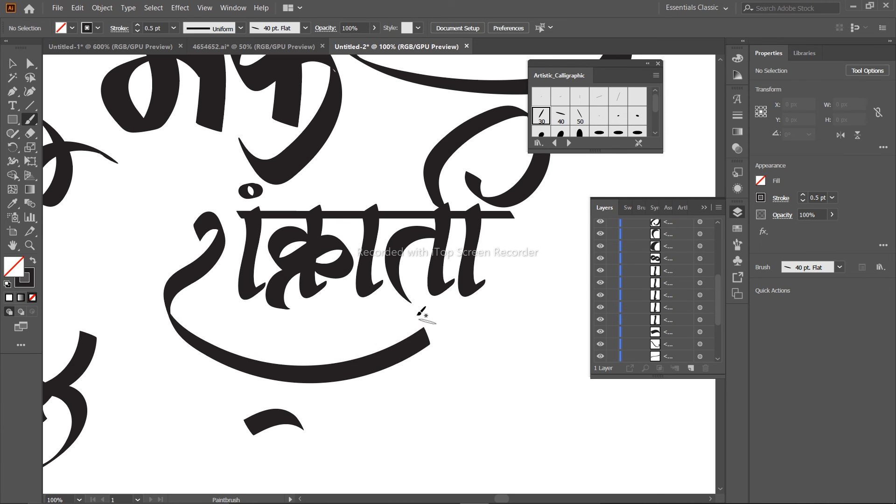
key(ctrl+z)
drag(197, 220, 580, 279)
key(ctrl+z)
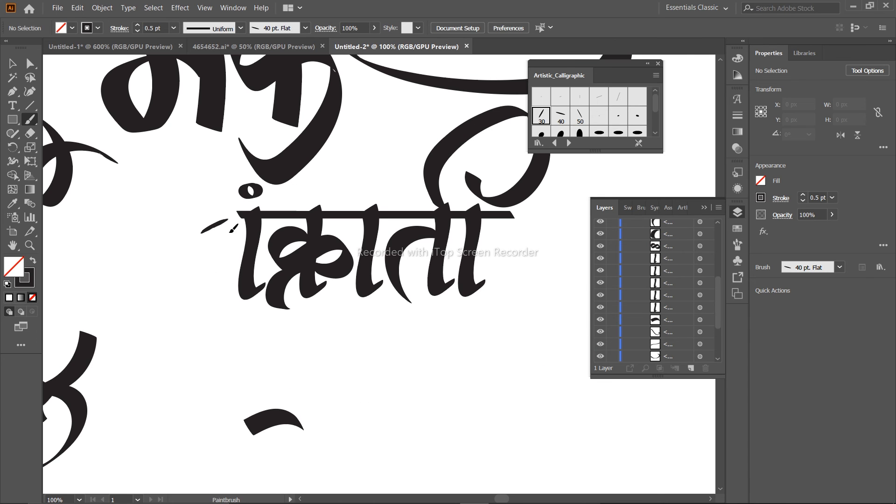
- Paint the स stroke with a thin pointed start and a tail sweeping beneath संक्रांती up to its last stem
mouse_move(233, 227)
mouse_down()
mouse_move(513, 354)
mouse_move(578, 285)
mouse_up()
key(ctrl+z)
drag(200, 220, 527, 214)
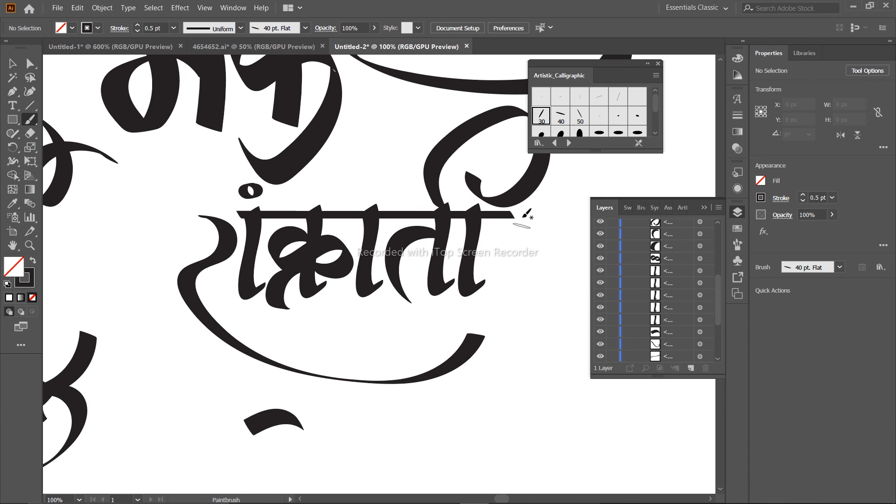
- Paint a short connecting arm between the curved स stroke and its stem, undoing stray and ill-fitting strokes
key(ctrl+plus)
key(ctrl+plus)
key(super)
key(super)
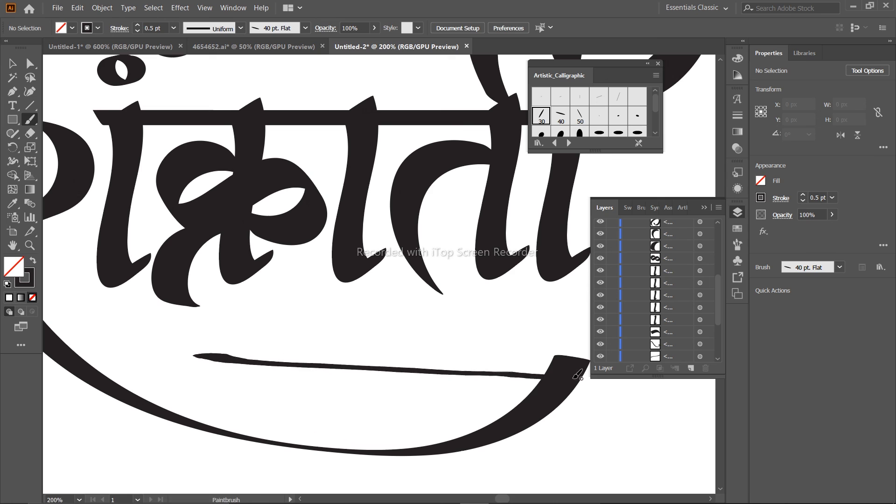
key(space)
drag(346, 366, 674, 373)
mouse_move(385, 219)
mouse_down()
mouse_move(436, 196)
mouse_move(439, 206)
mouse_move(422, 196)
mouse_up()
key(ctrl+z)
key(ctrl+z)
drag(410, 205, 432, 216)
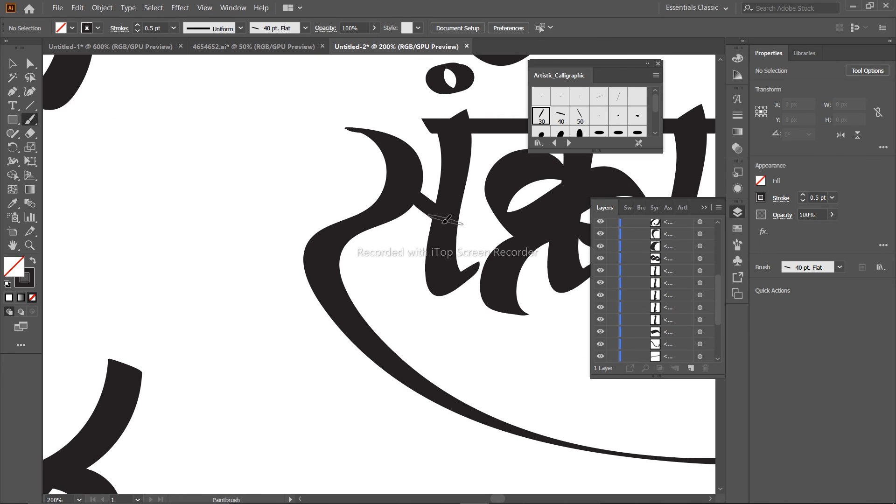
key(ctrl+z)
key(ctrl+z)
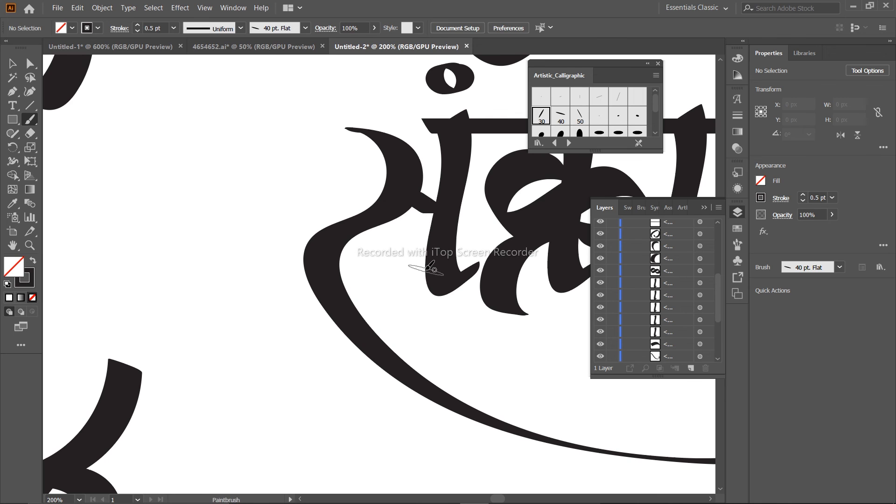
- Review the whole title मकर संक्रांती with its sweeping स tail on the artboard
key(ctrl+minus)
key(ctrl+minus)
key(ctrl+minus)
key(ctrl+minus)
scroll(418, 363, down, 1)
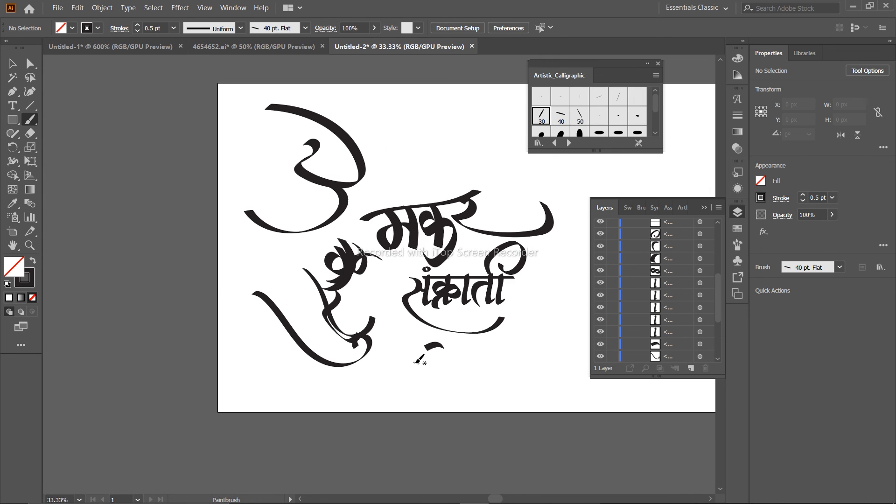
scroll(416, 362, up, 1)
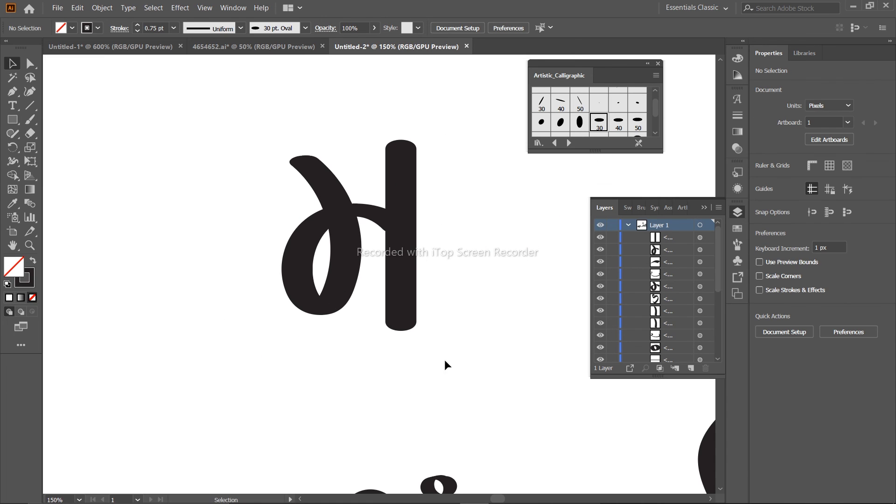
drag(432, 371, 372, 368)
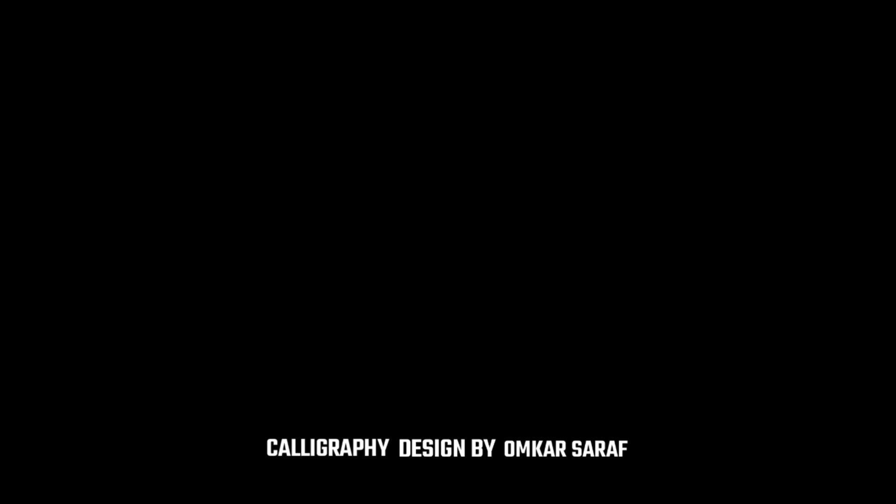